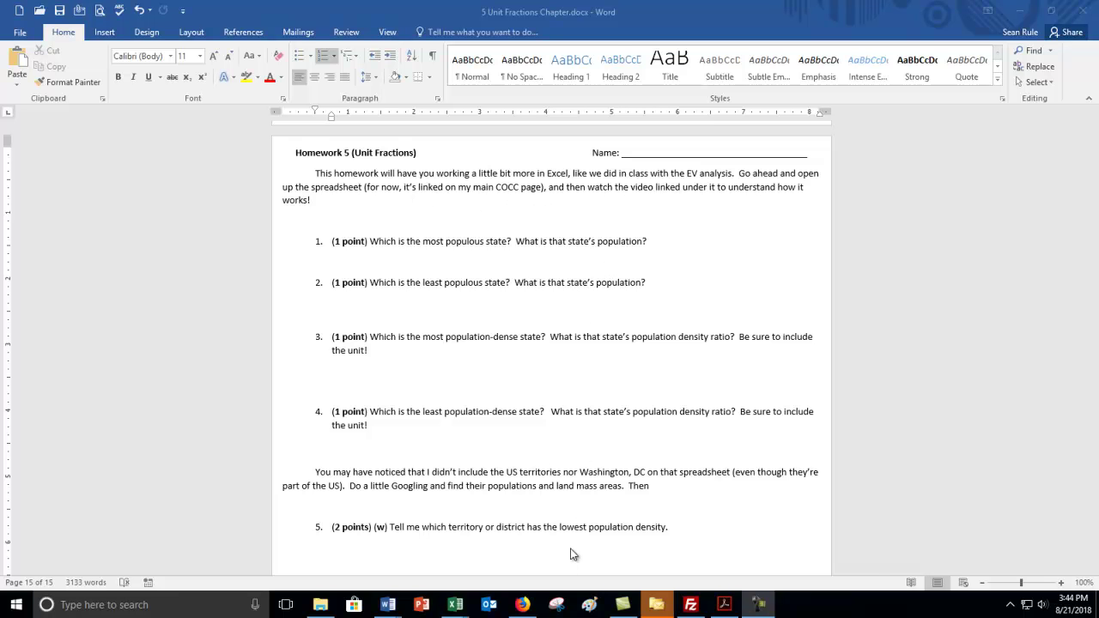
- Review the Excel sheet link for the homework on the course page in Firefox, and switch to the States Populations and Areas.xls workbook in Excel
left_click(522, 605)
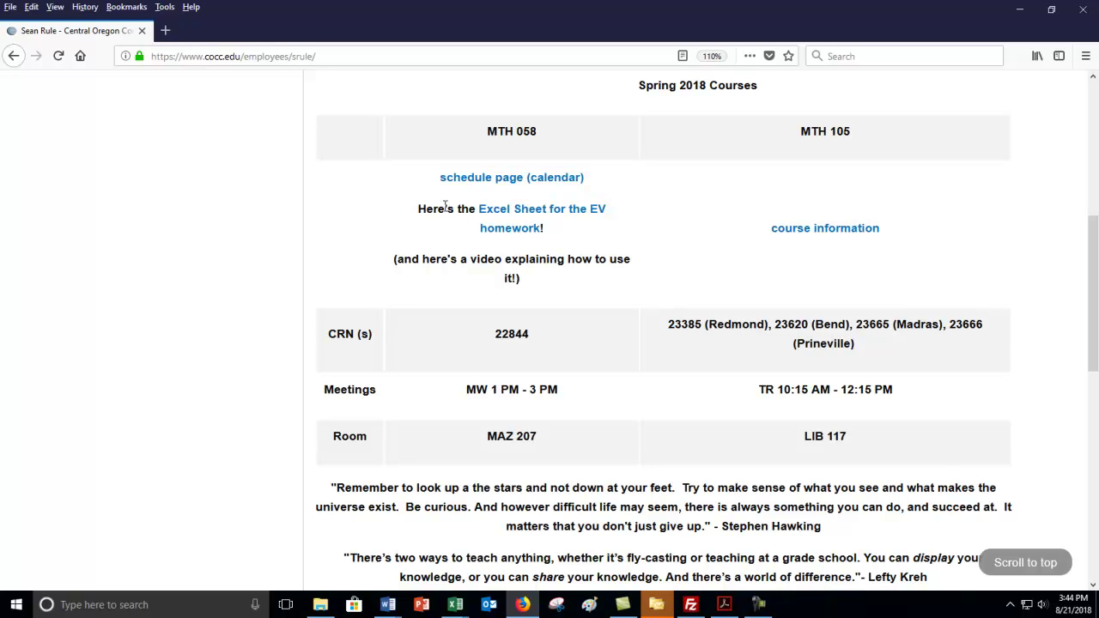
scroll(579, 297, "up", 5)
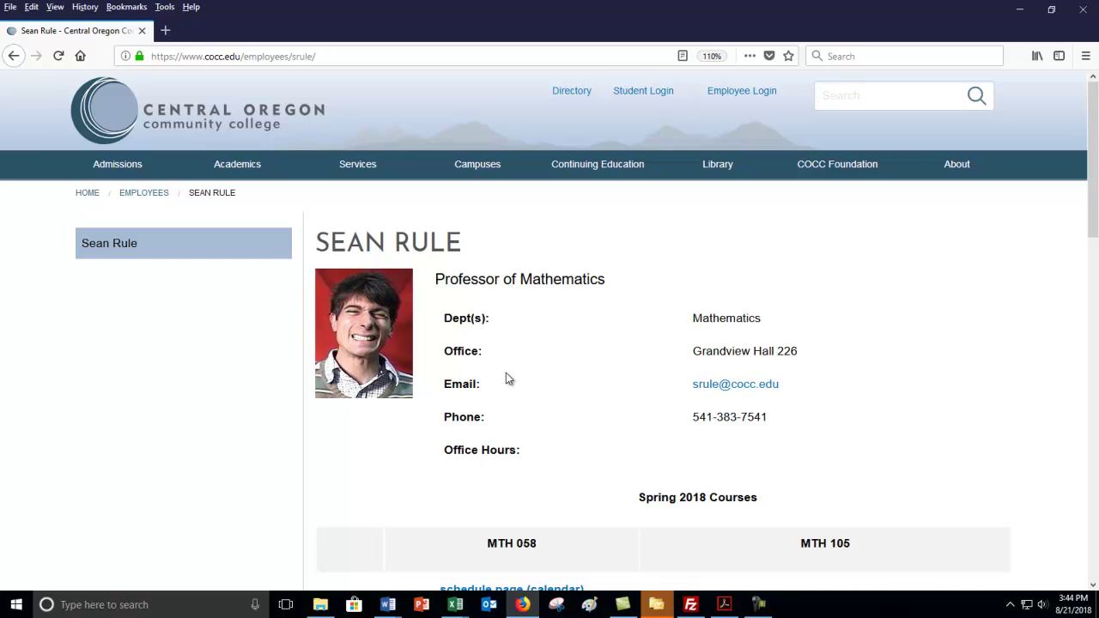
scroll(589, 392, "down", 5)
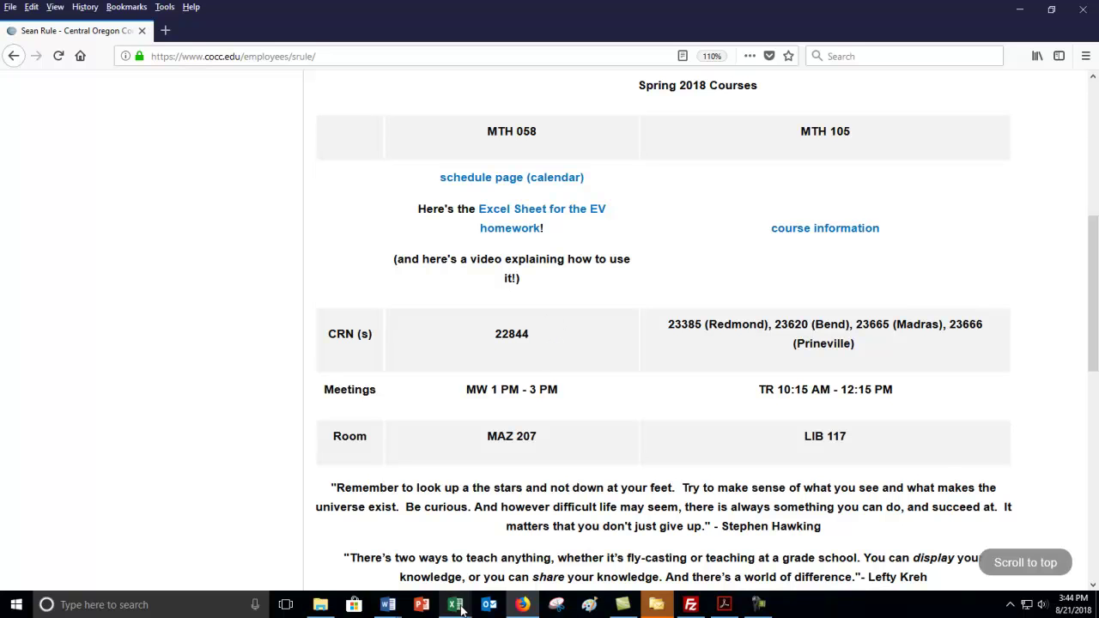
mouse_move(455, 605)
left_click(734, 537)
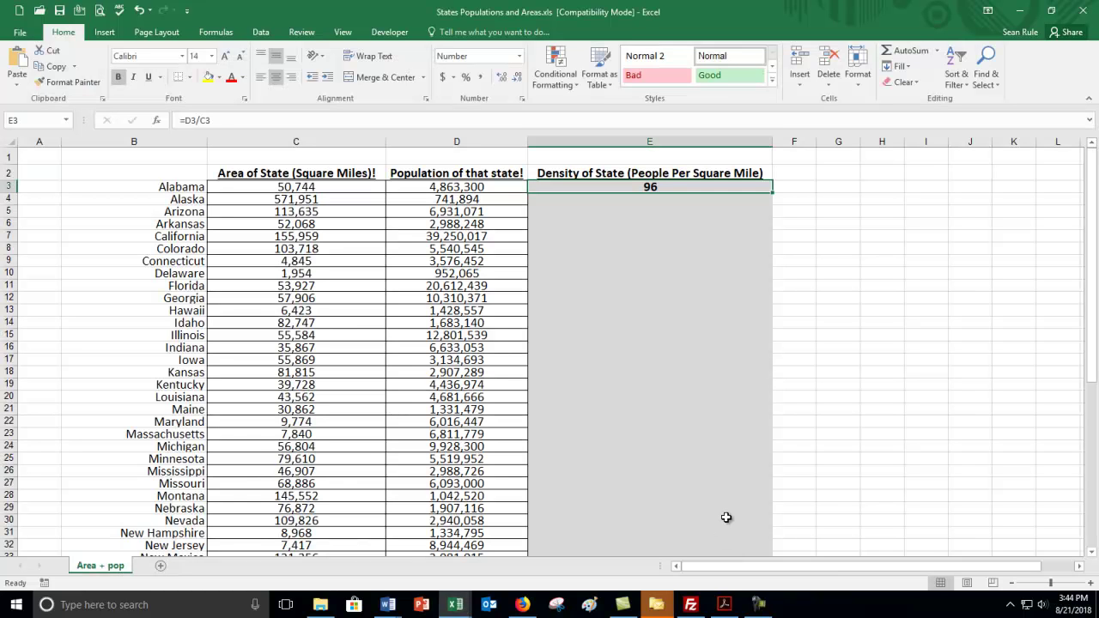
- Look through the list of state names in column B from Alabama down to Wyoming
left_click(289, 272)
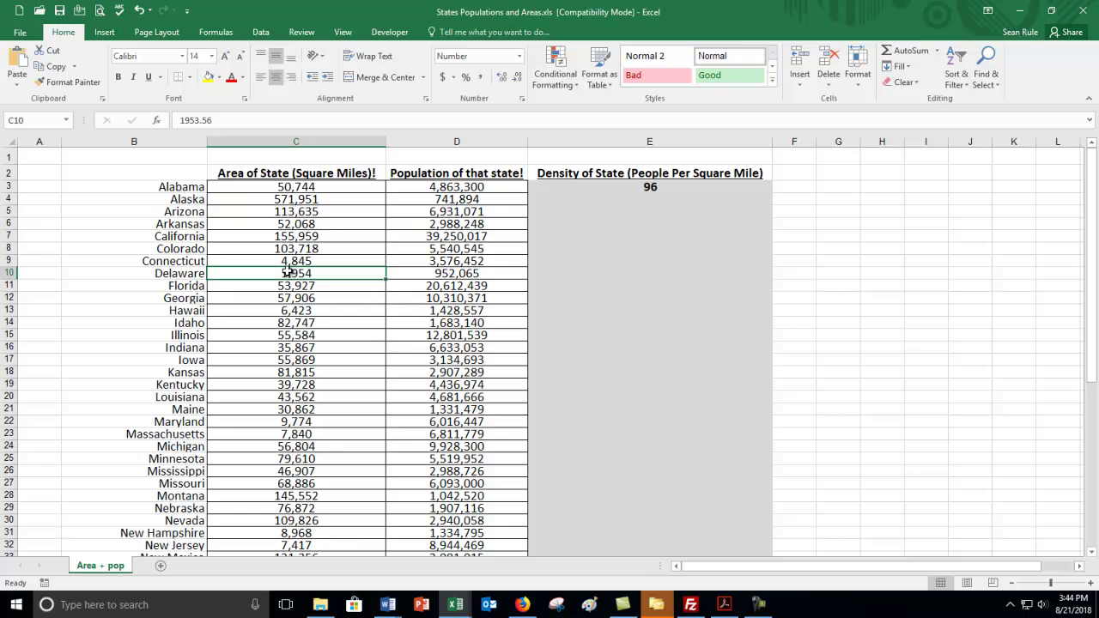
left_click(123, 274)
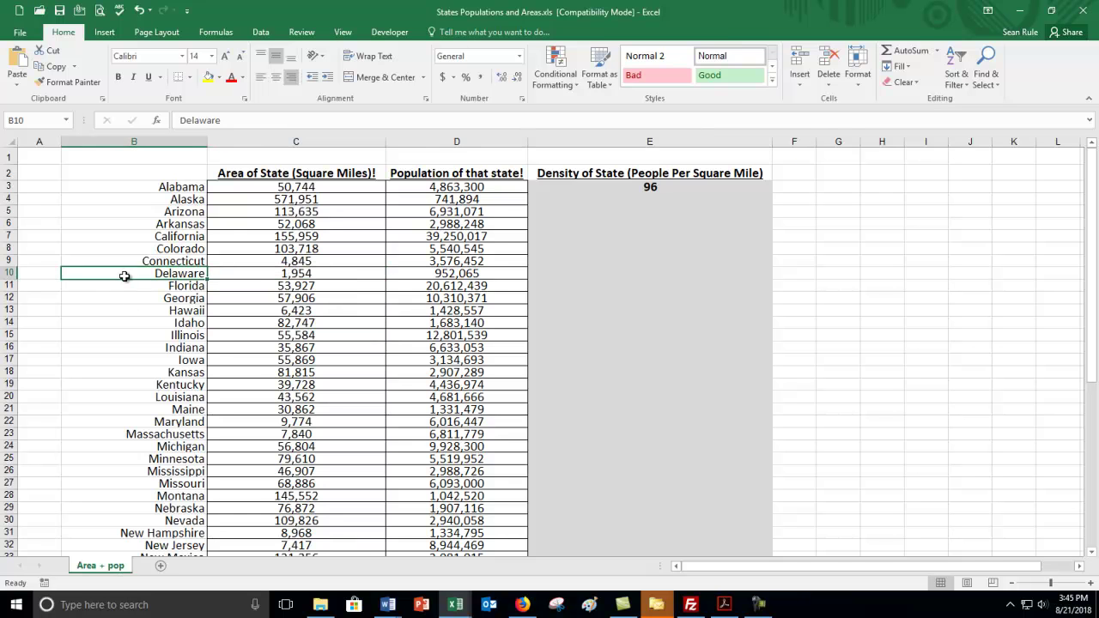
key("ctrl+v")
left_click(255, 186)
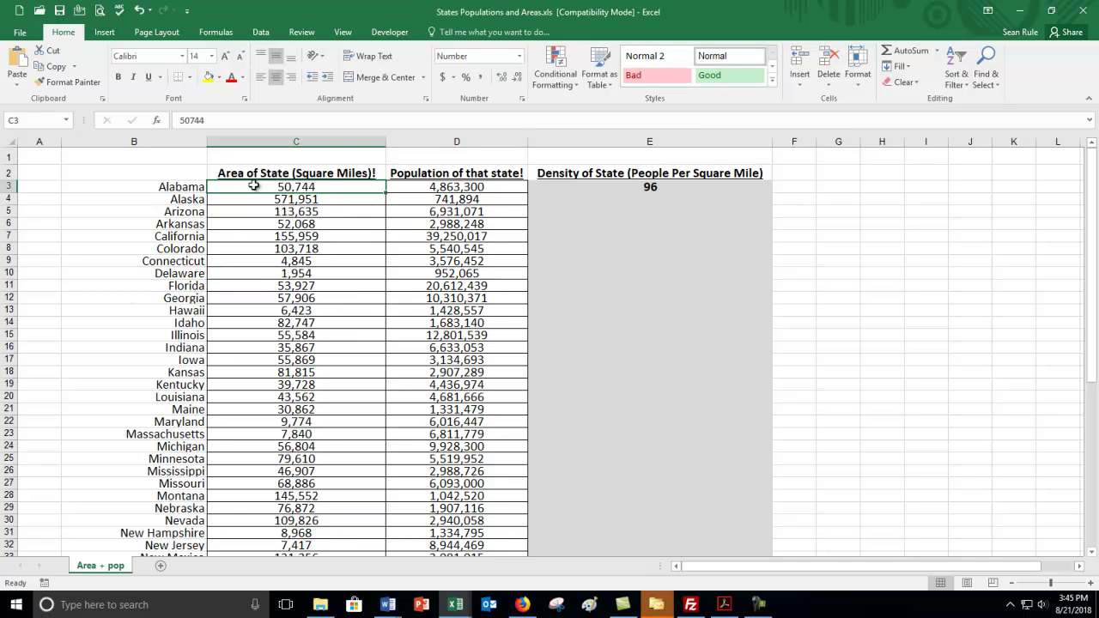
left_click_drag(177, 211, 179, 189)
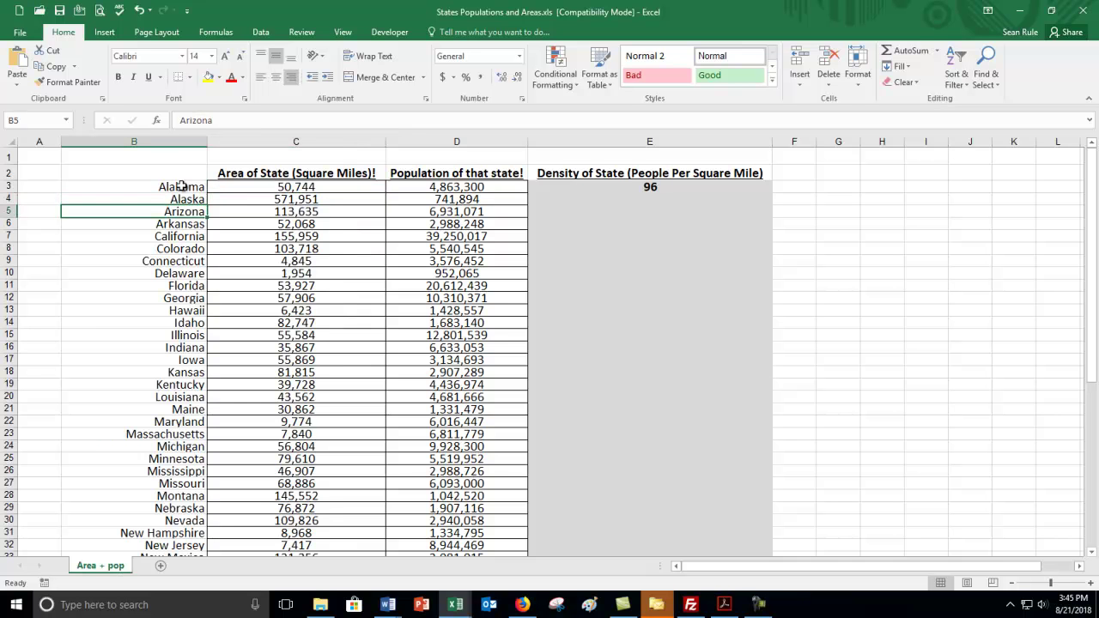
scroll(176, 245, "down", 11)
left_click(185, 388)
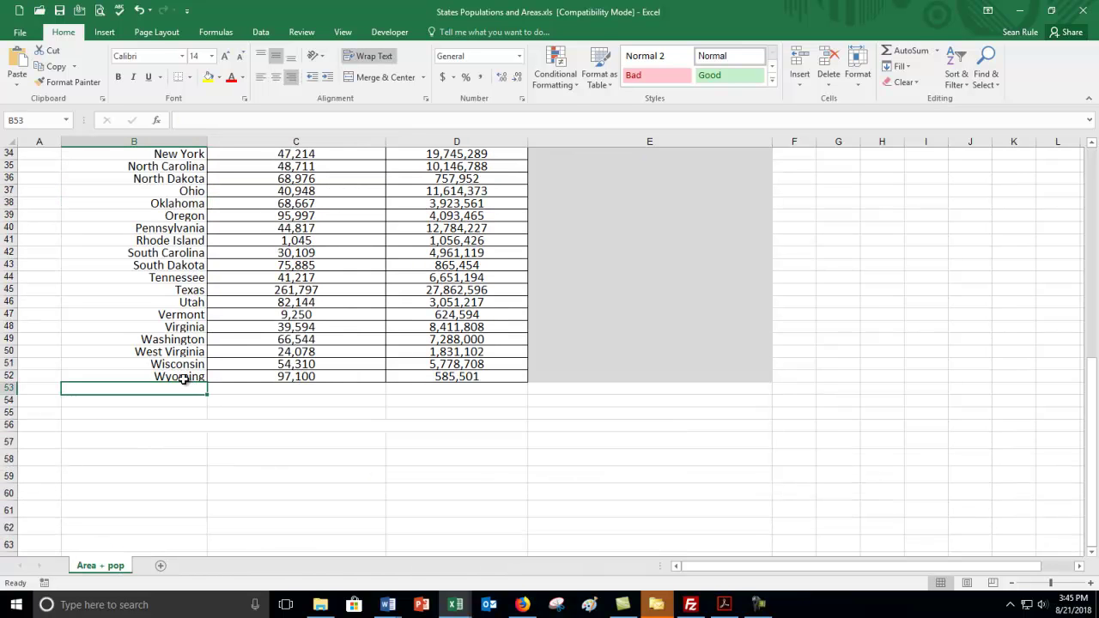
key("ctrl+v")
scroll(206, 398, "up", 11)
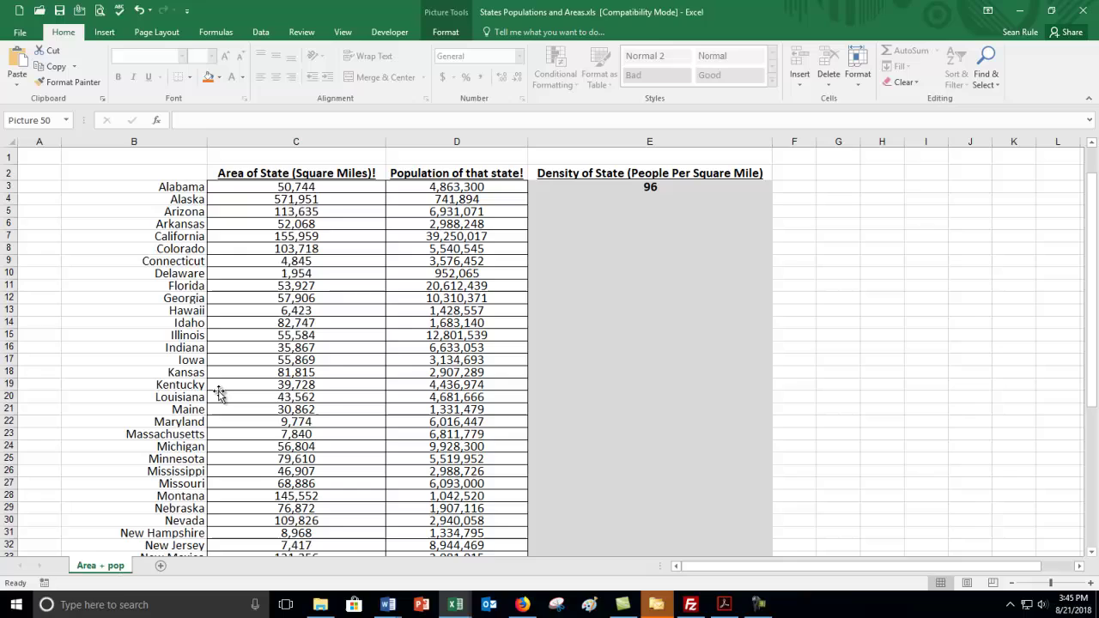
left_click_drag(180, 173, 177, 183)
left_click(202, 199)
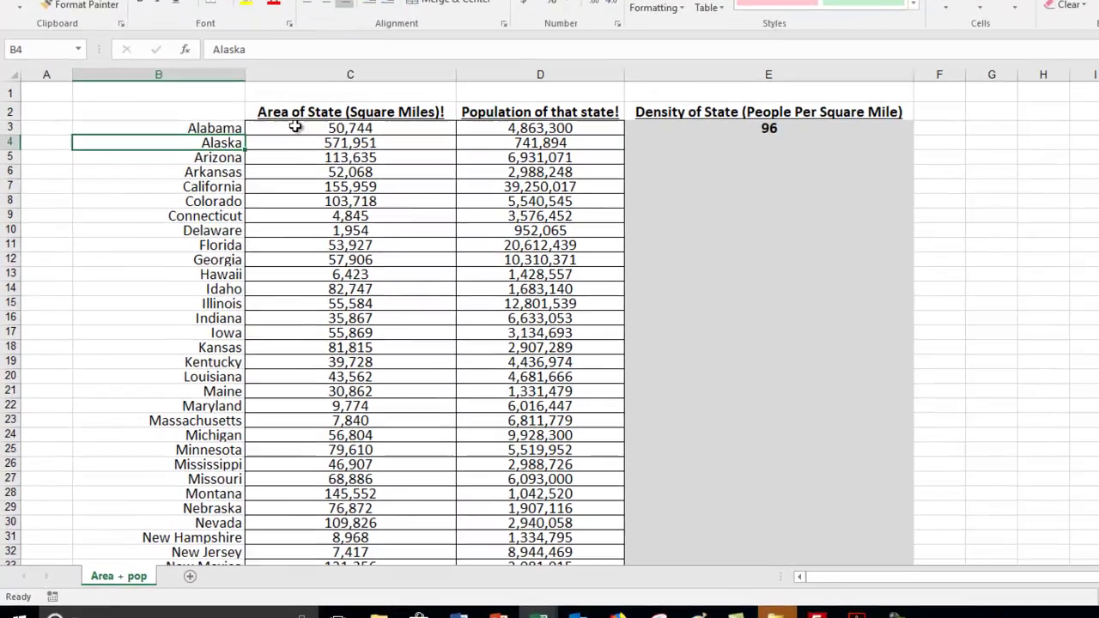
- Examine the state areas in column C, including those of Alabama, Rhode Island, Alaska, California and Texas
left_click(250, 187)
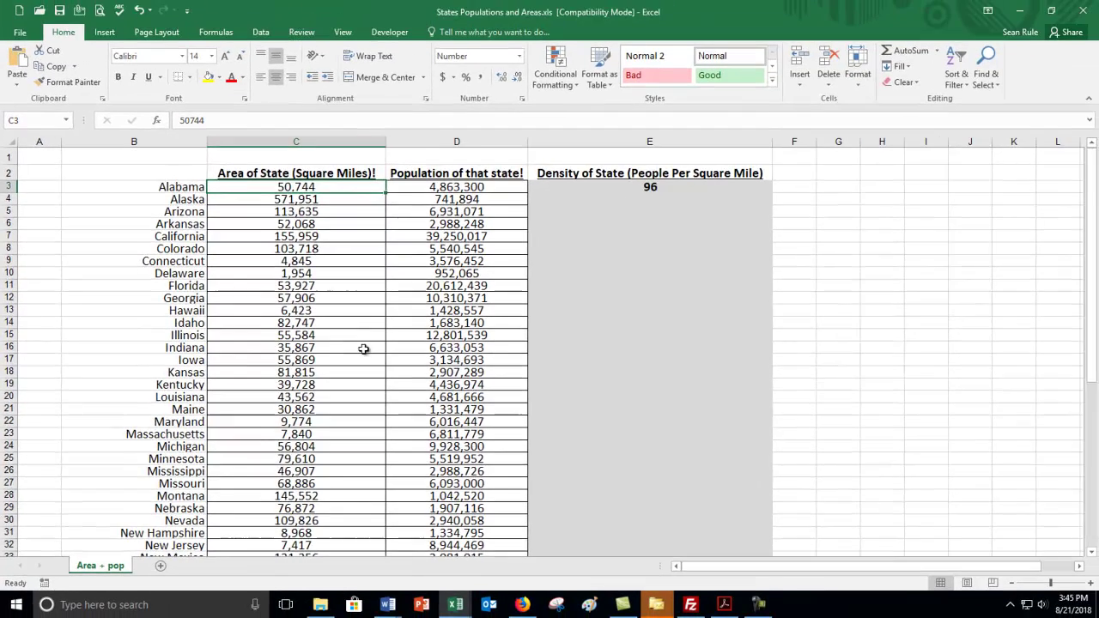
scroll(412, 328, "down", 6)
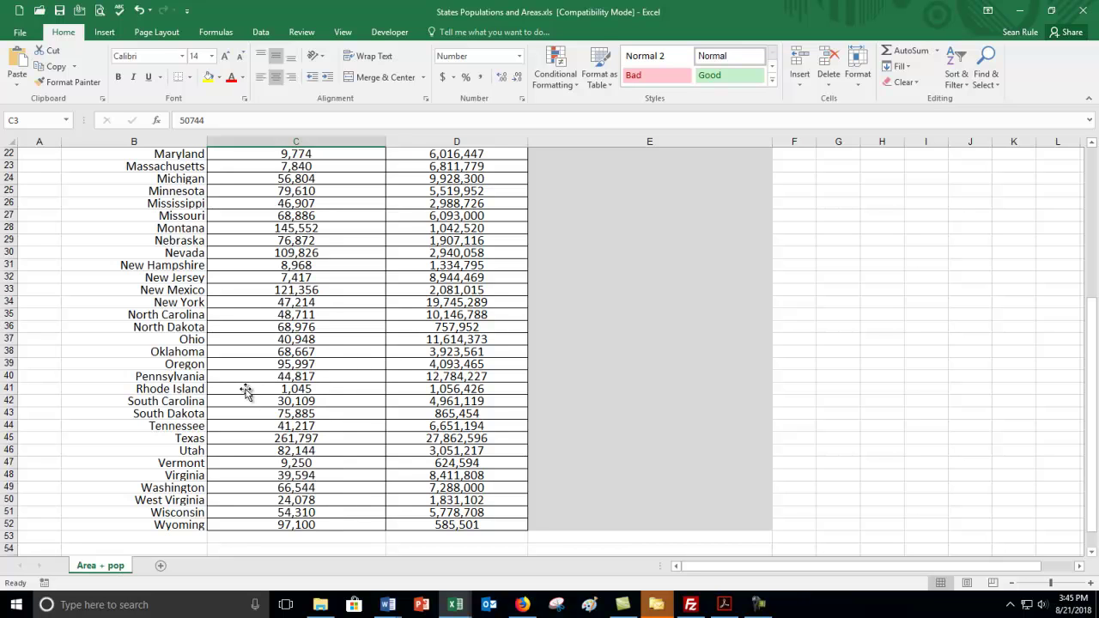
left_click(246, 391)
left_click_drag(277, 393, 278, 381)
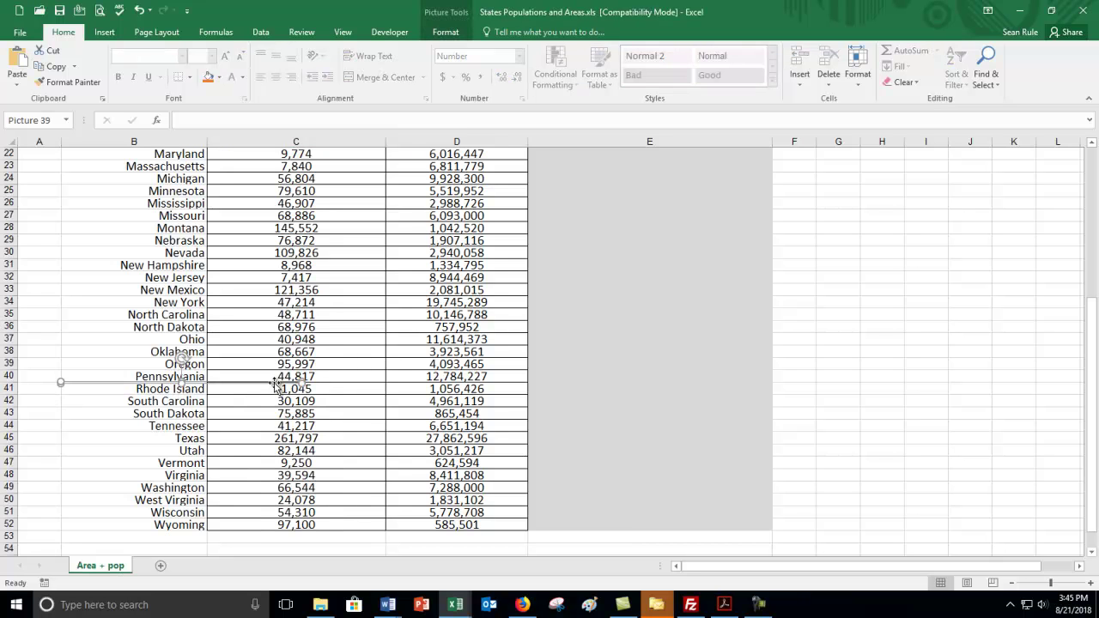
left_click(333, 388)
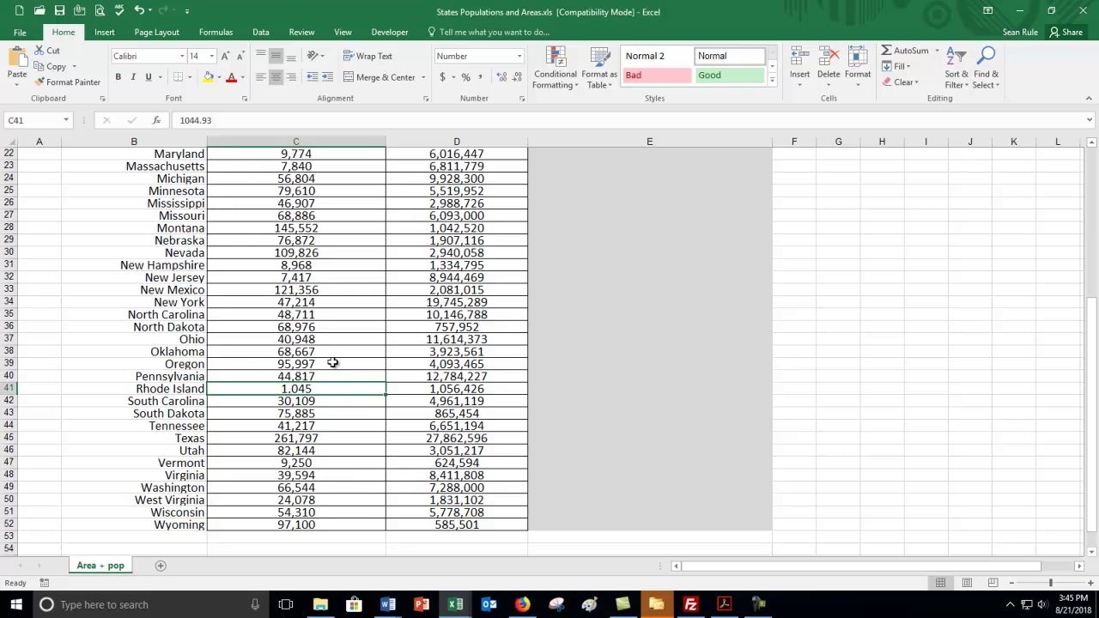
scroll(333, 363, "up", 7)
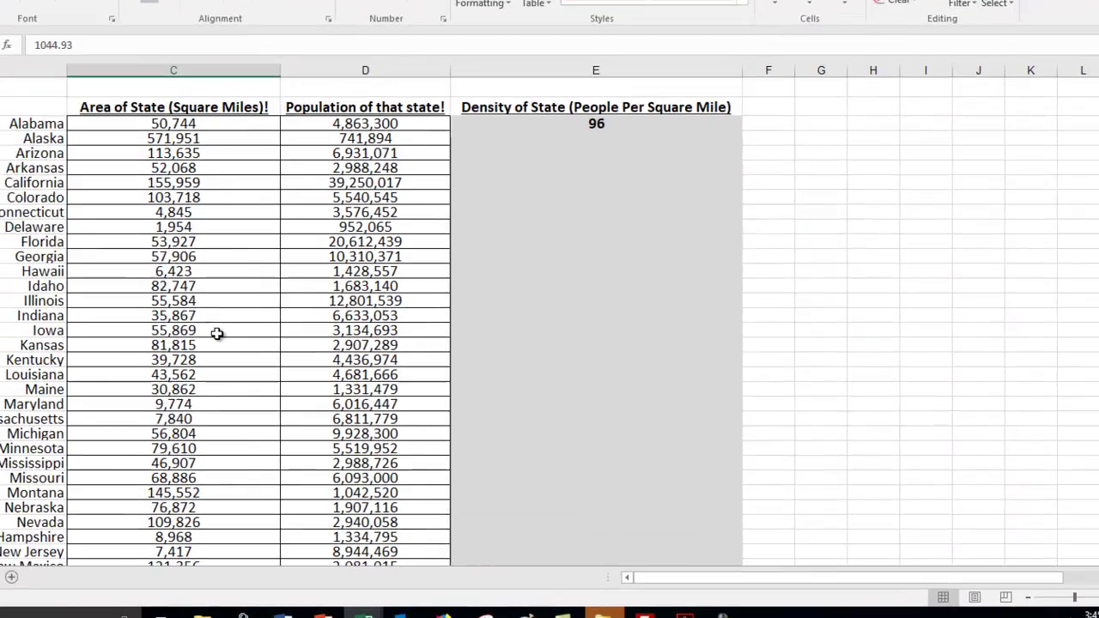
left_click(163, 127)
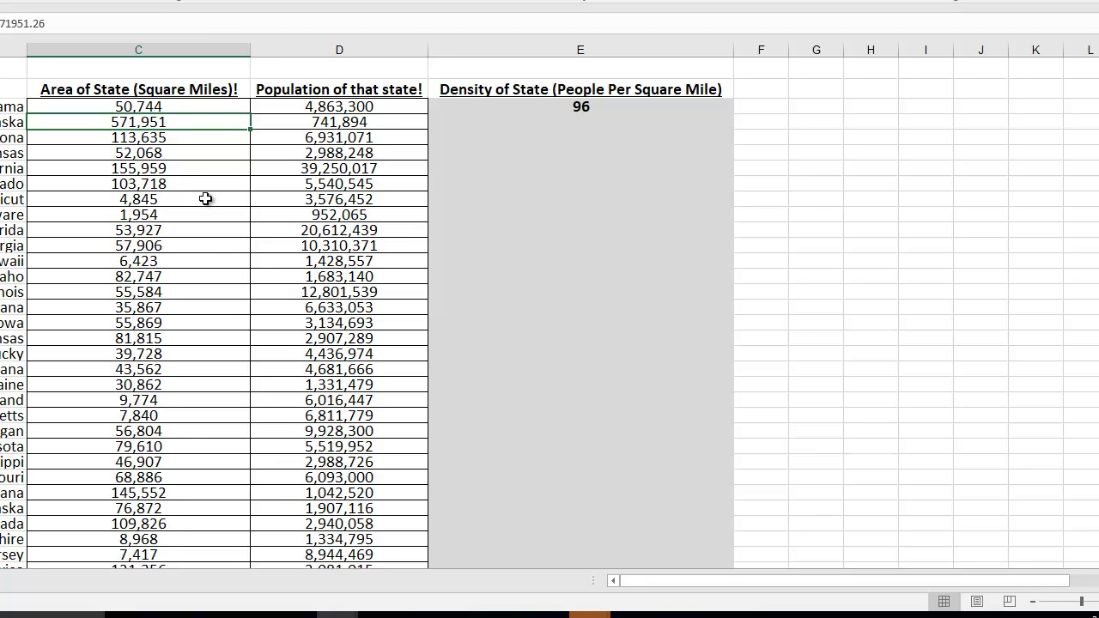
left_click(197, 168)
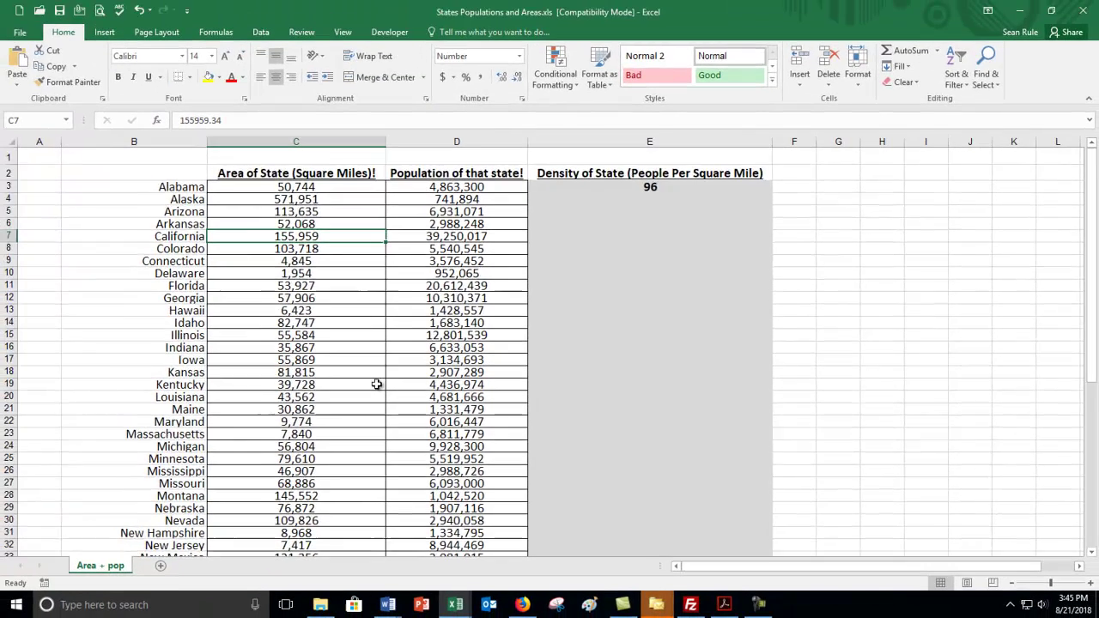
scroll(250, 338, "down", 6)
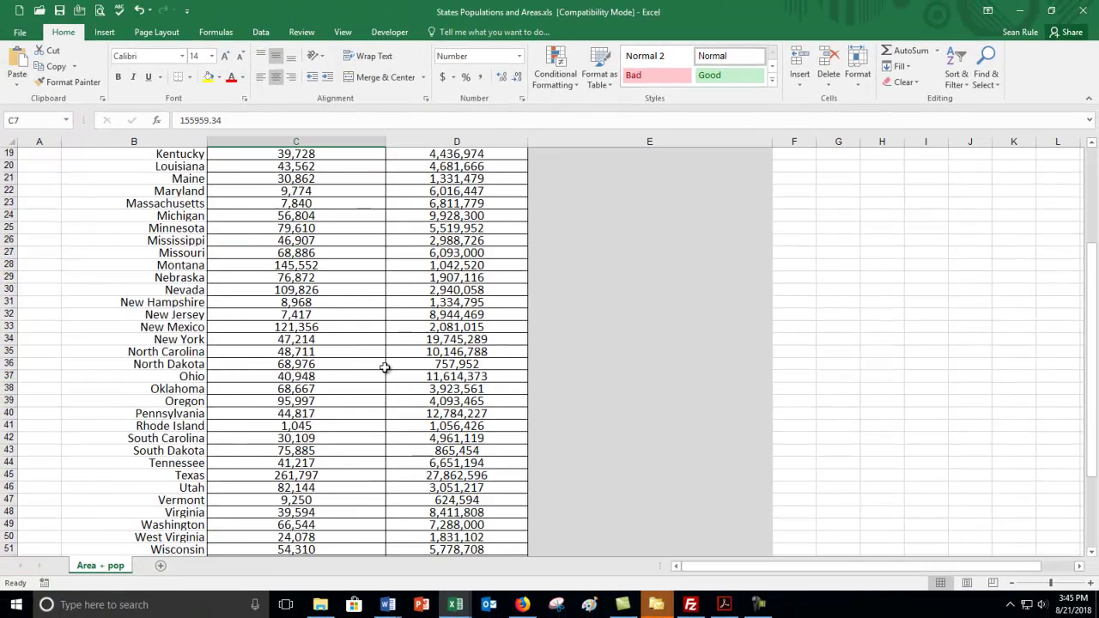
left_click(340, 478)
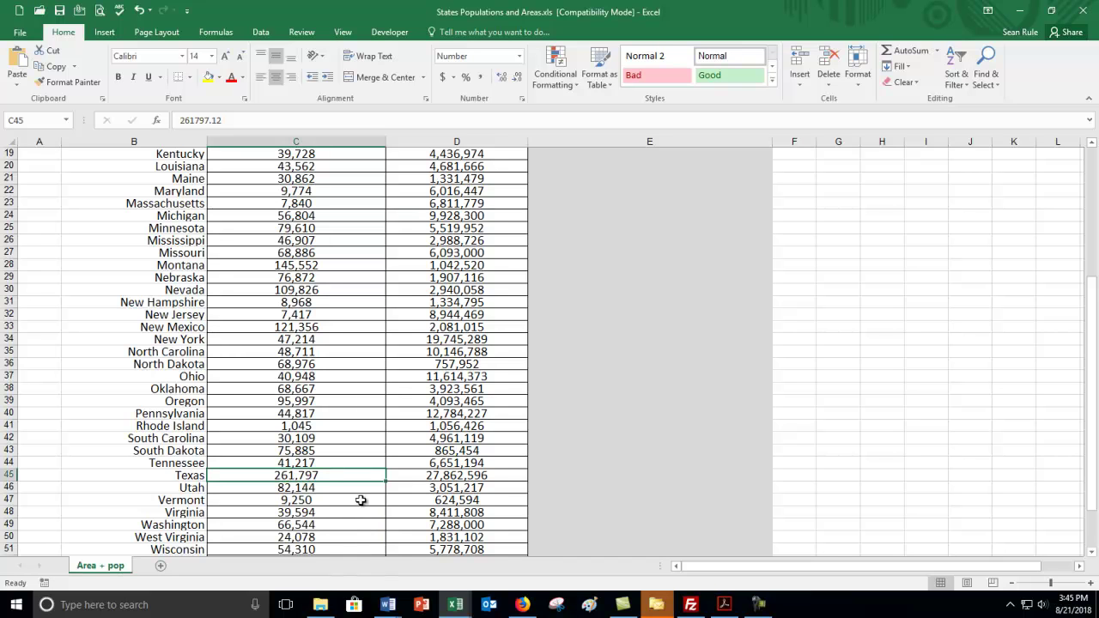
scroll(401, 471, "up", 6)
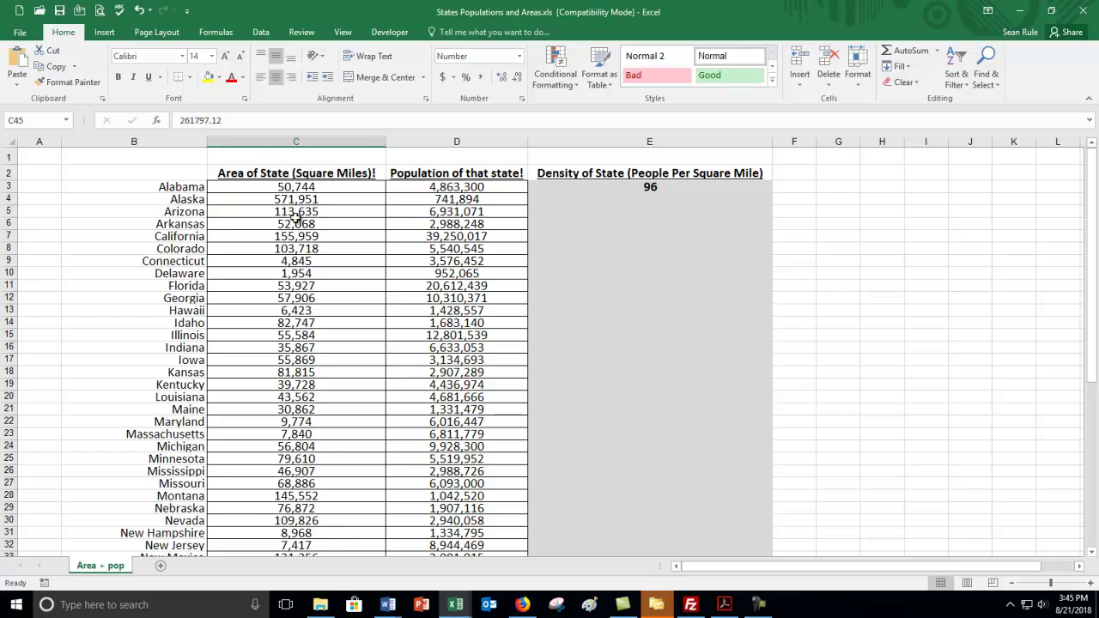
- Examine Alabama's name, area and population entries in row 3
left_click(403, 189)
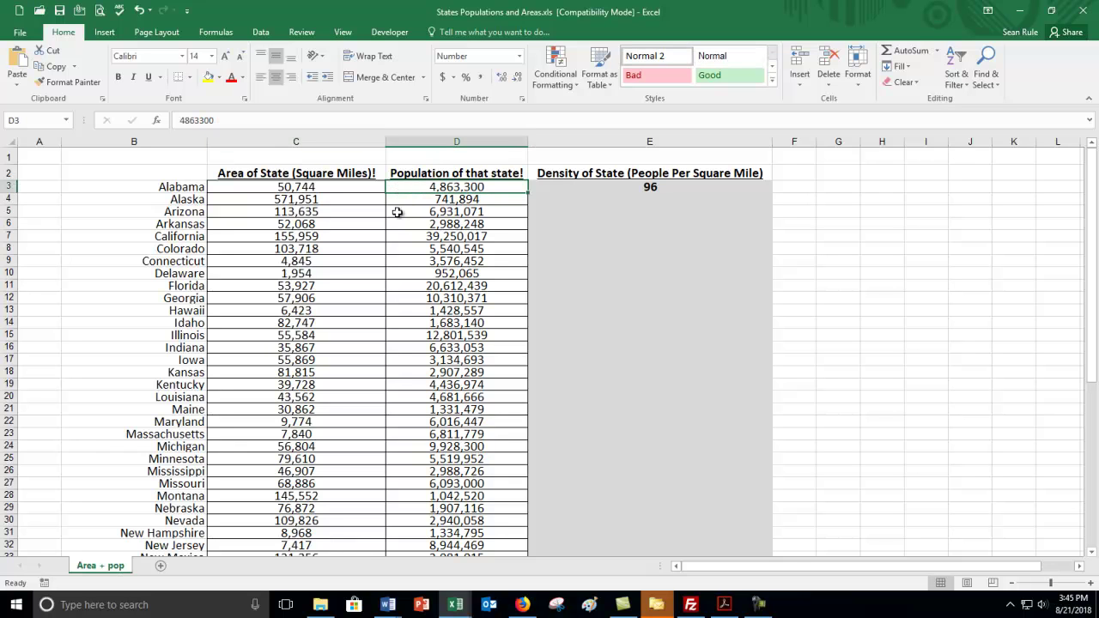
left_click(171, 190)
left_click(298, 187)
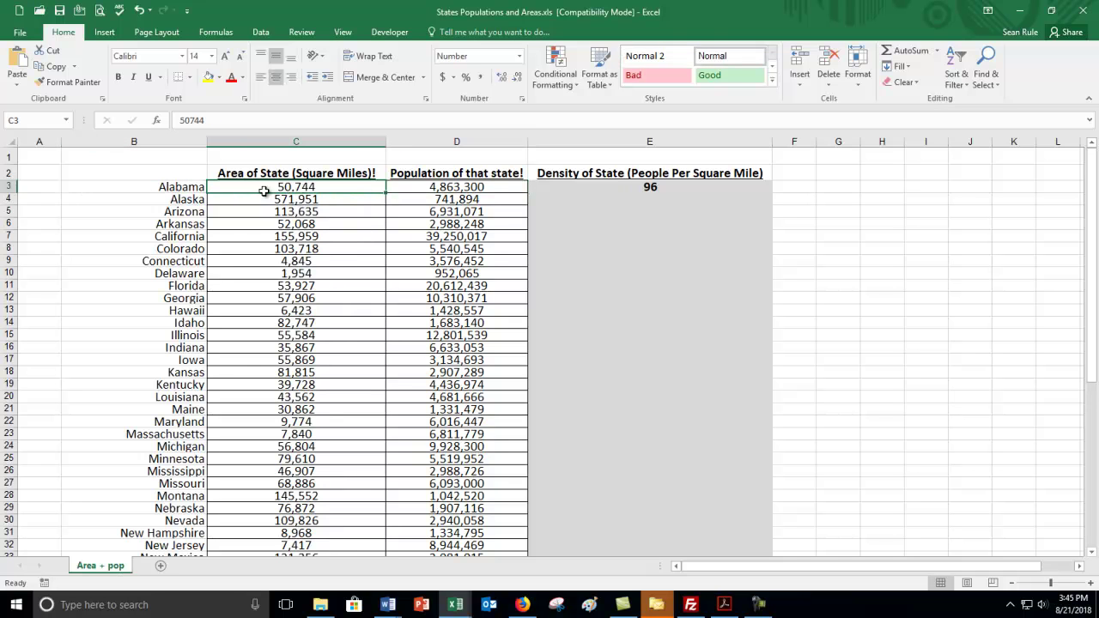
left_click(439, 190)
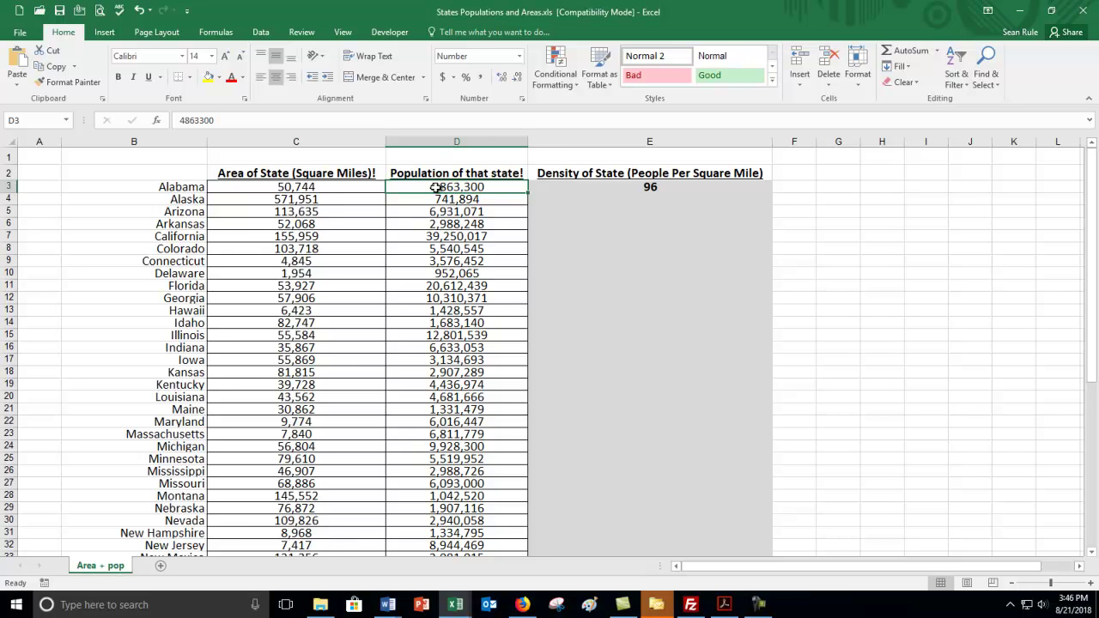
- Inspect the density column heading and the formula behind Alabama's density in E3, tracing which cells it references
left_click(600, 169)
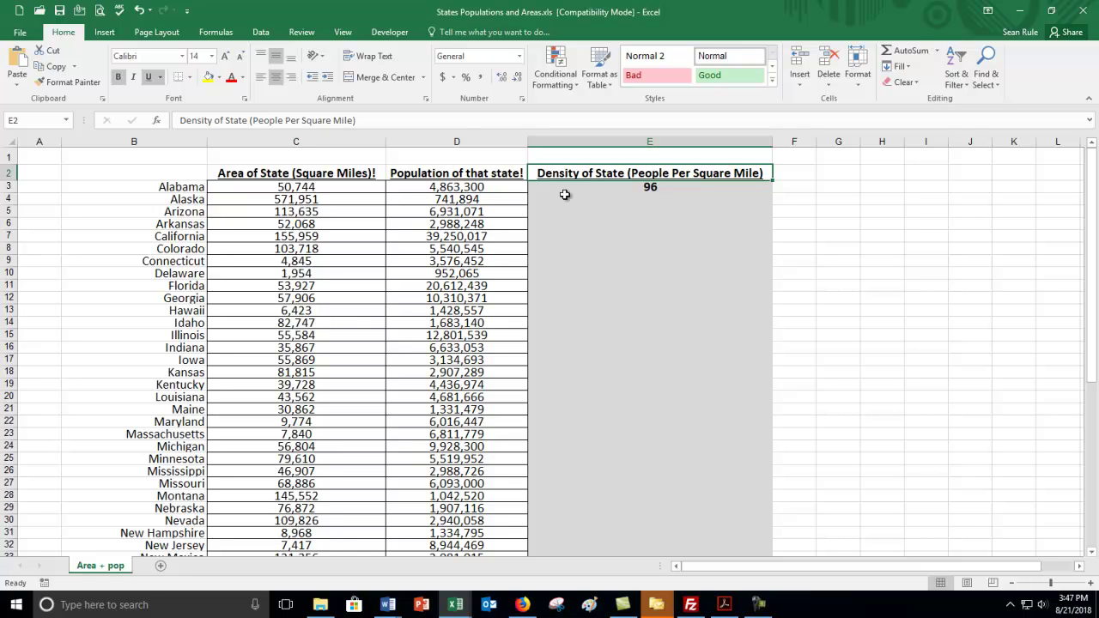
left_click(424, 188)
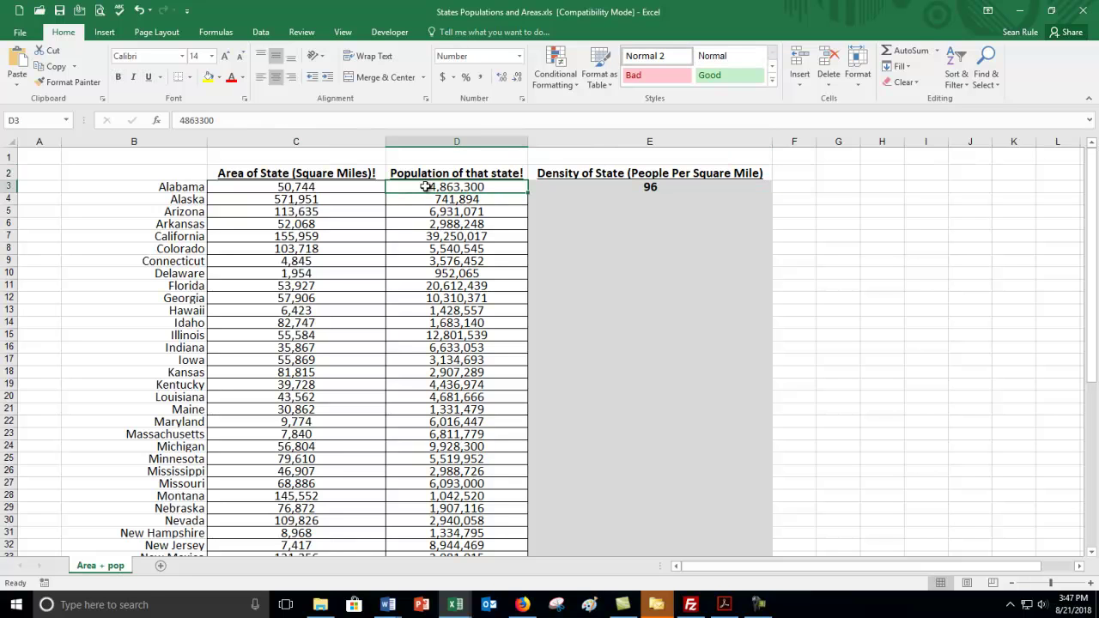
left_click(605, 185)
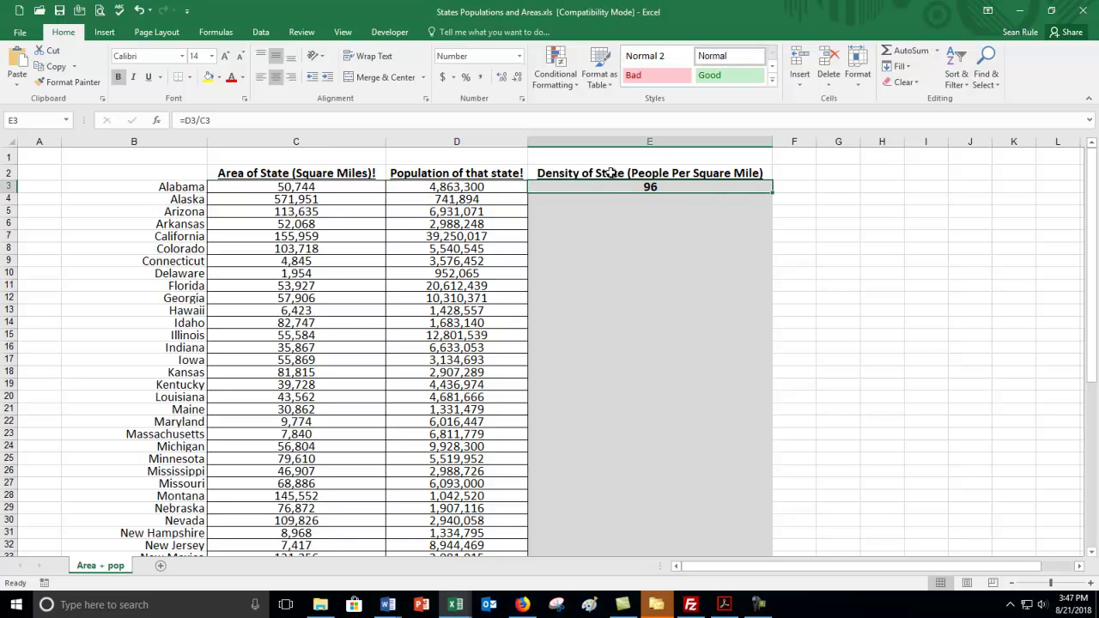
left_click(198, 121)
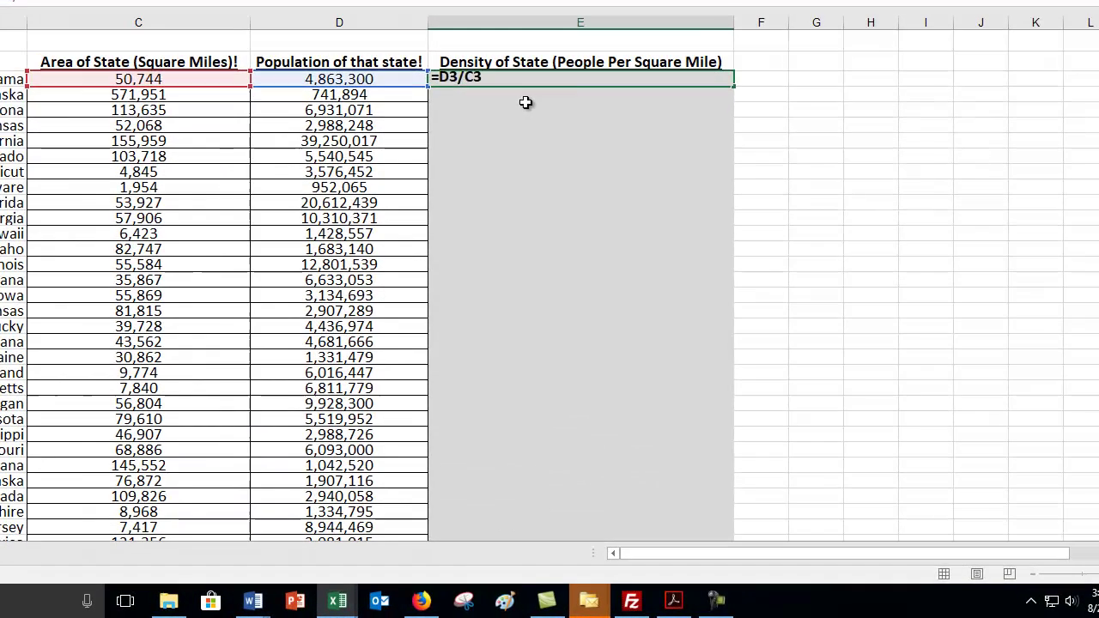
key("Return")
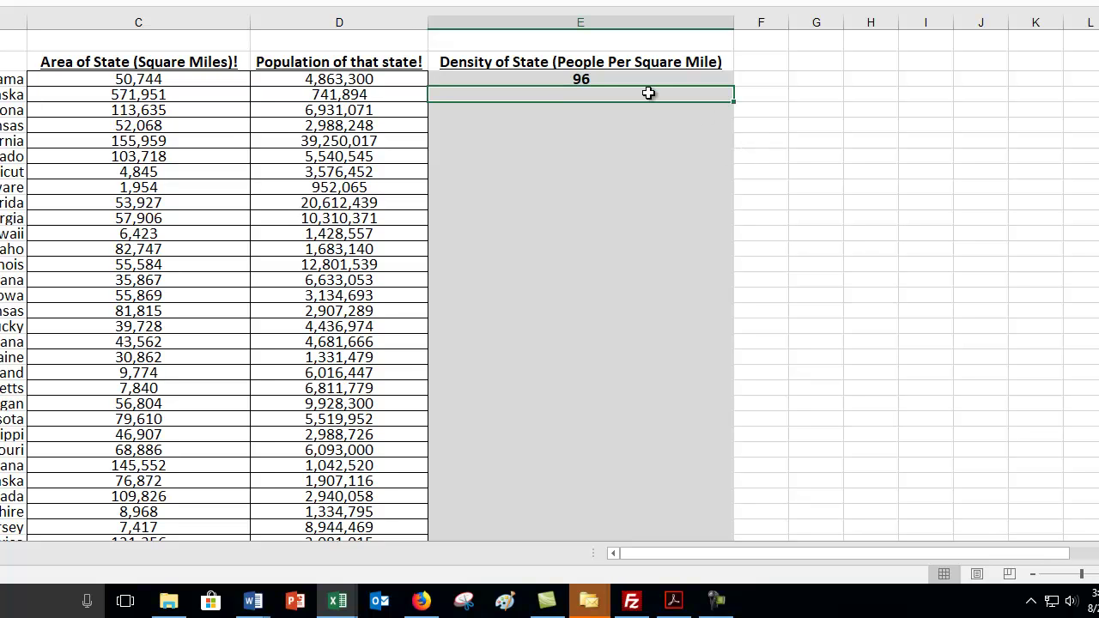
- Fill Alabama's density formula from E3 down one row into E4 for Alaska
left_click(581, 78)
key("Delete")
key("ctrl+z")
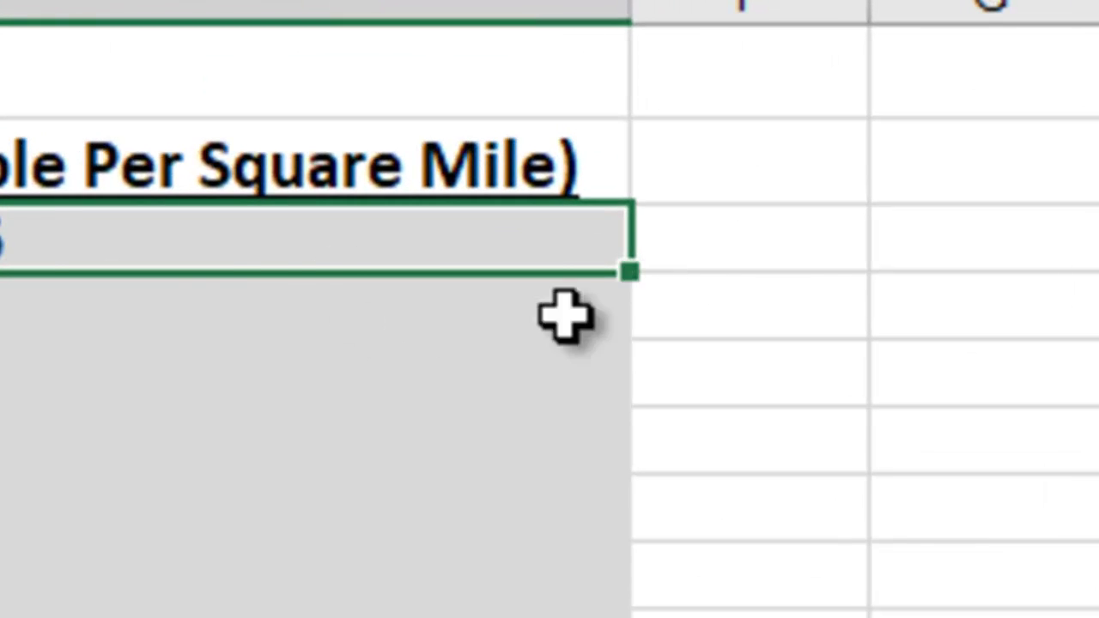
key("Down")
key("Down")
left_click(9, 249)
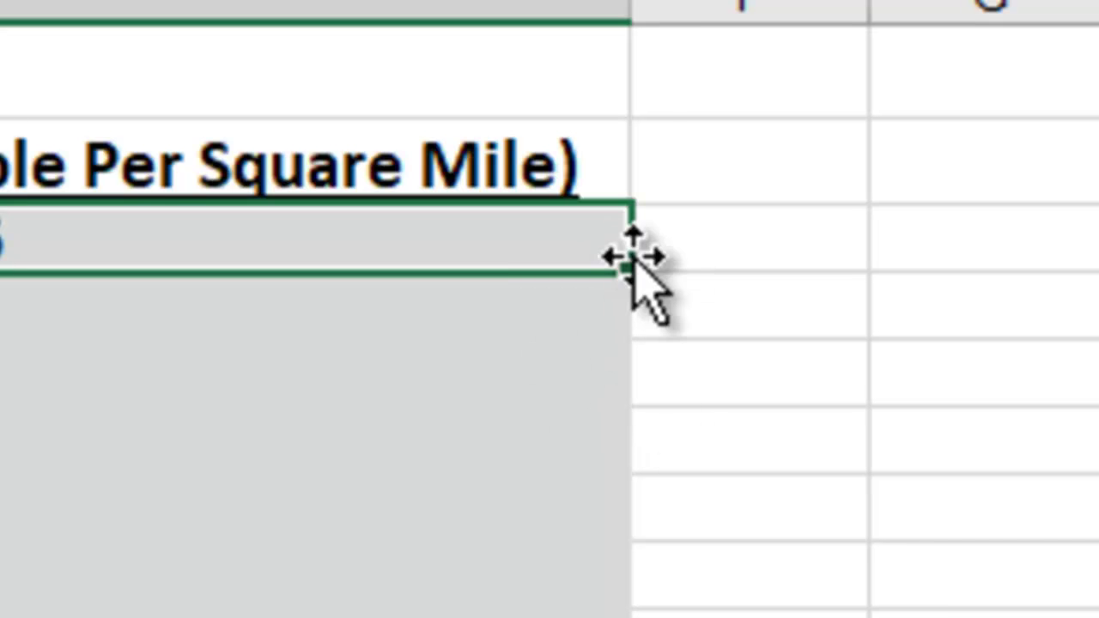
left_click_drag(635, 273, 632, 328)
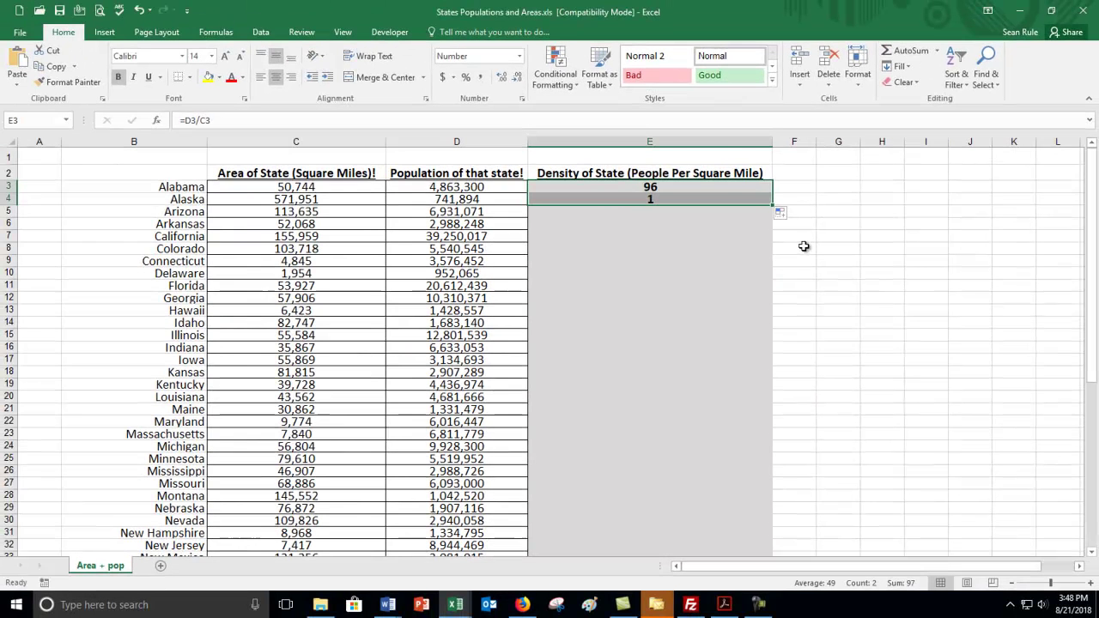
- Check Alaska's population, area and copied density formula in row 4
left_click(443, 201)
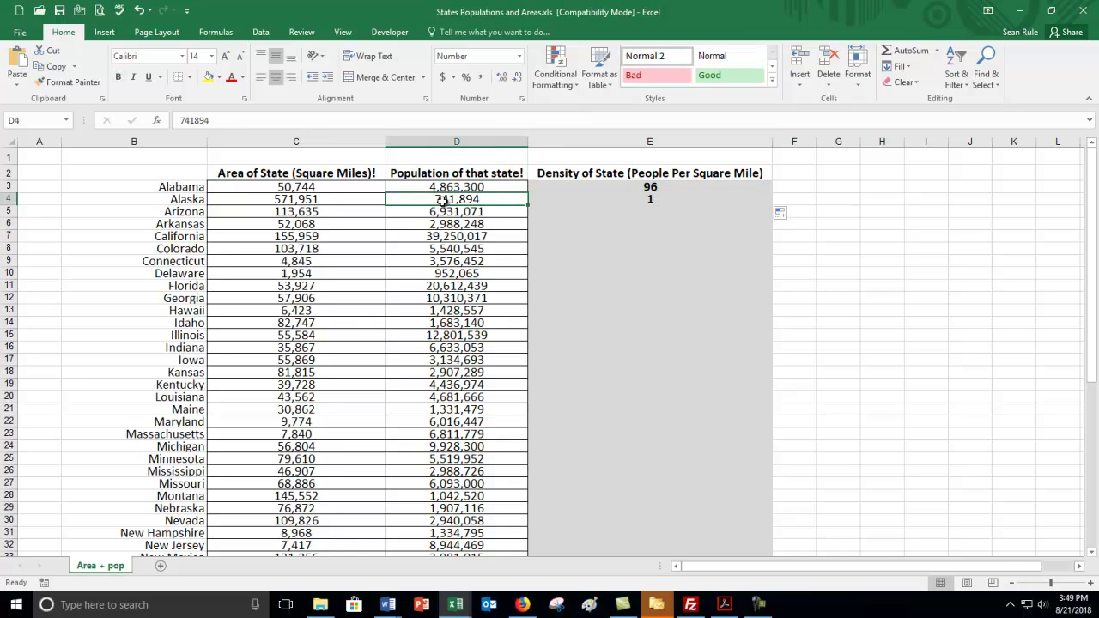
left_click(281, 202)
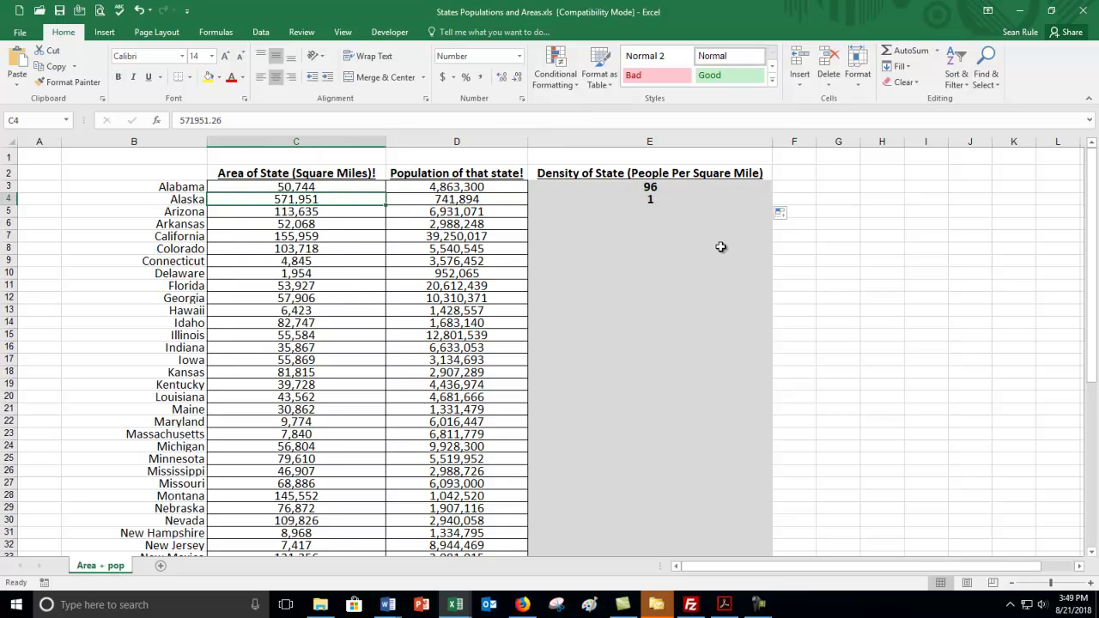
left_click(676, 204)
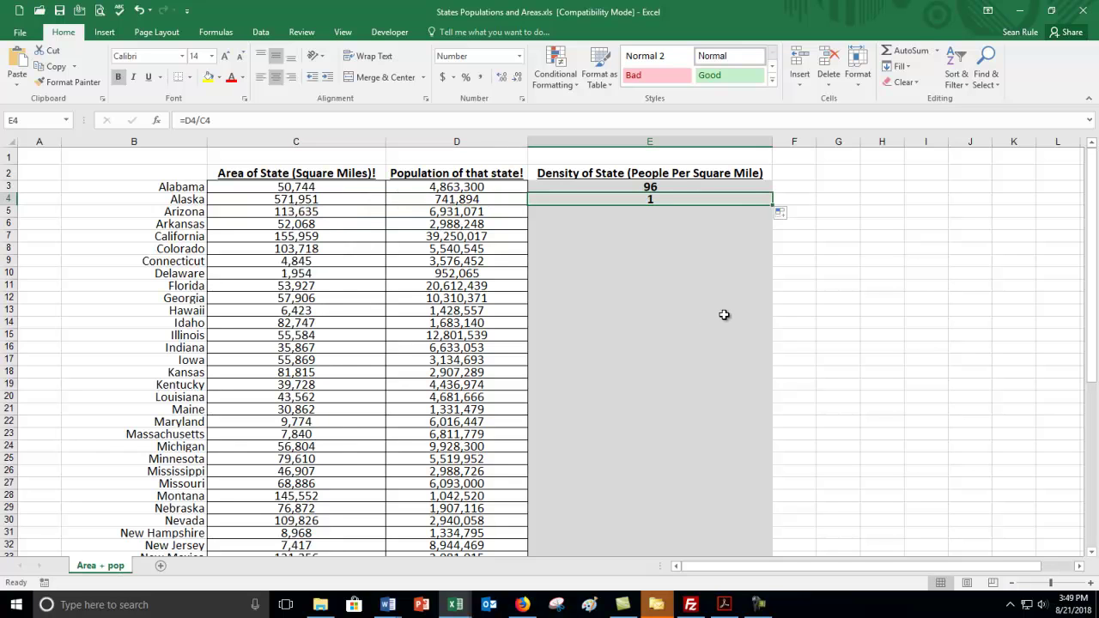
- Compare Alaska's and Alabama's area entries, and fill Alaska's density formula from E4 down one row into E5 for Arizona
left_click(304, 201)
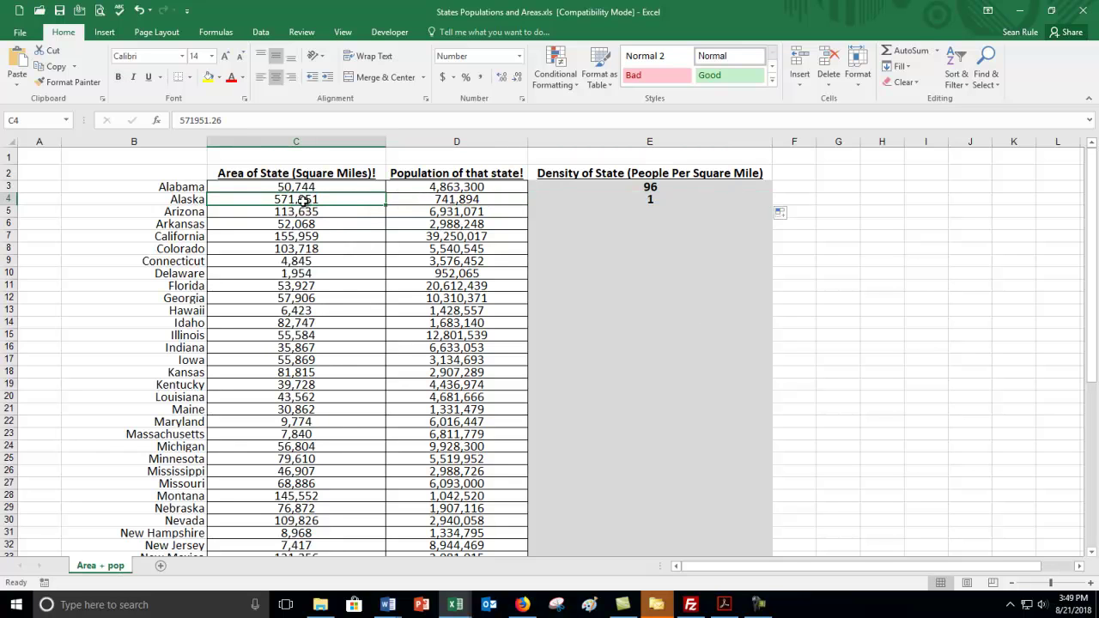
left_click(293, 186)
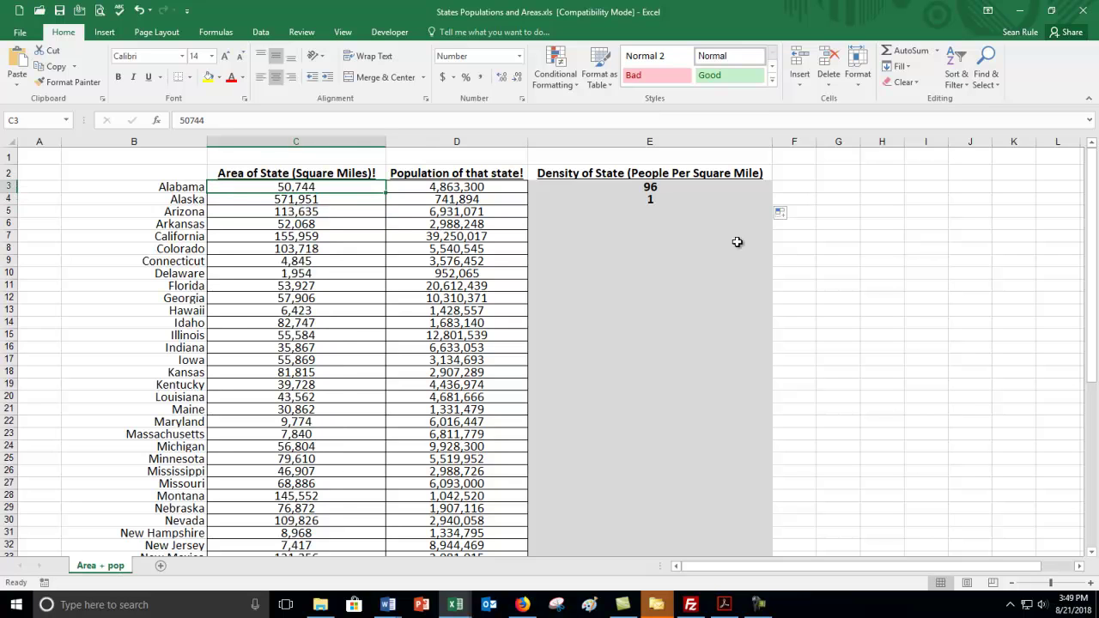
left_click(649, 197)
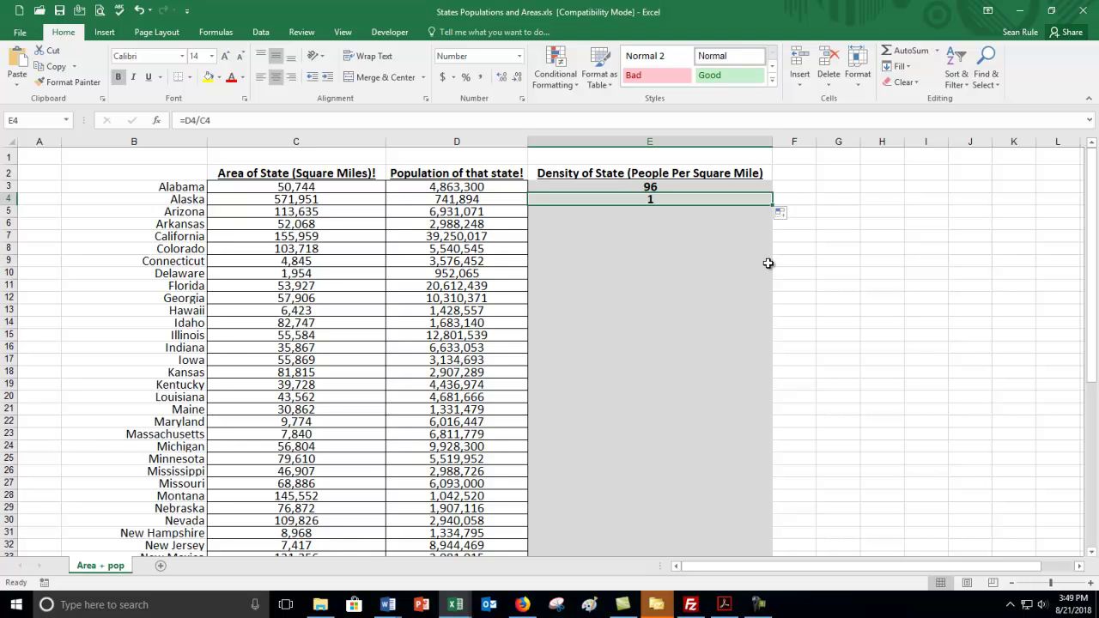
left_click_drag(773, 204, 774, 217)
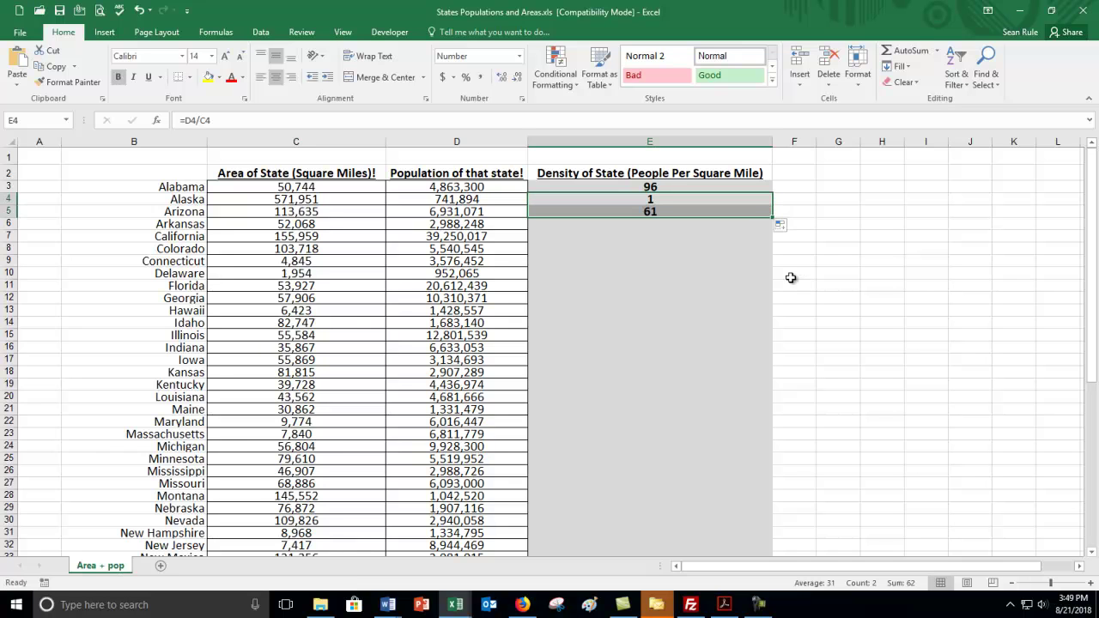
- Compare the density formulas in E3 to E5, and fill Arizona's formula from E5 down through E52 for Wyoming
left_click(676, 204)
left_click(661, 186)
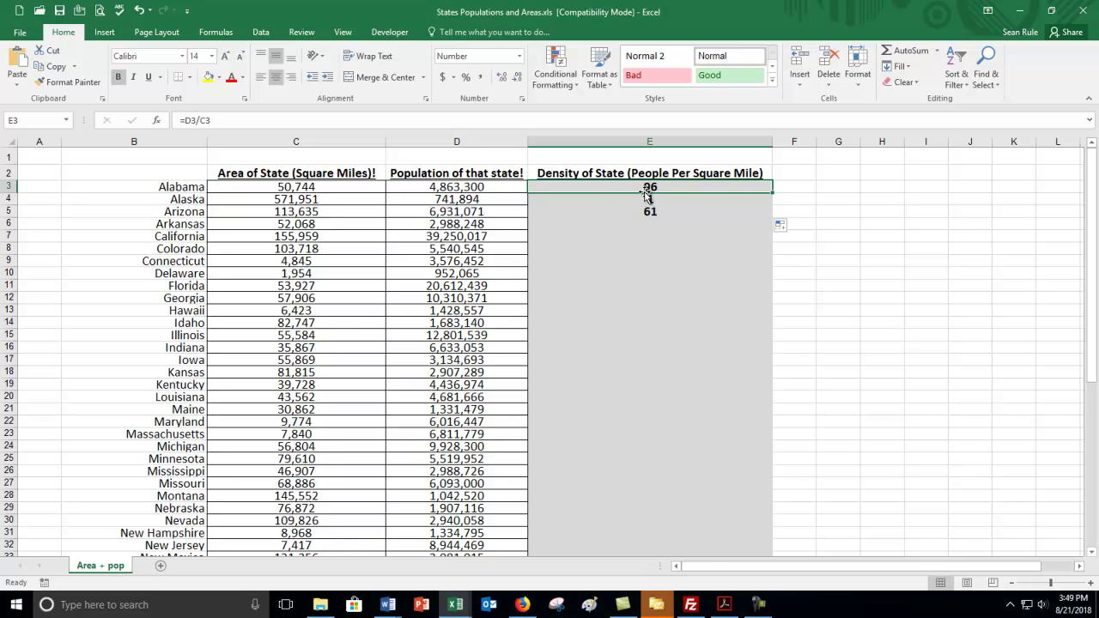
left_click(695, 210)
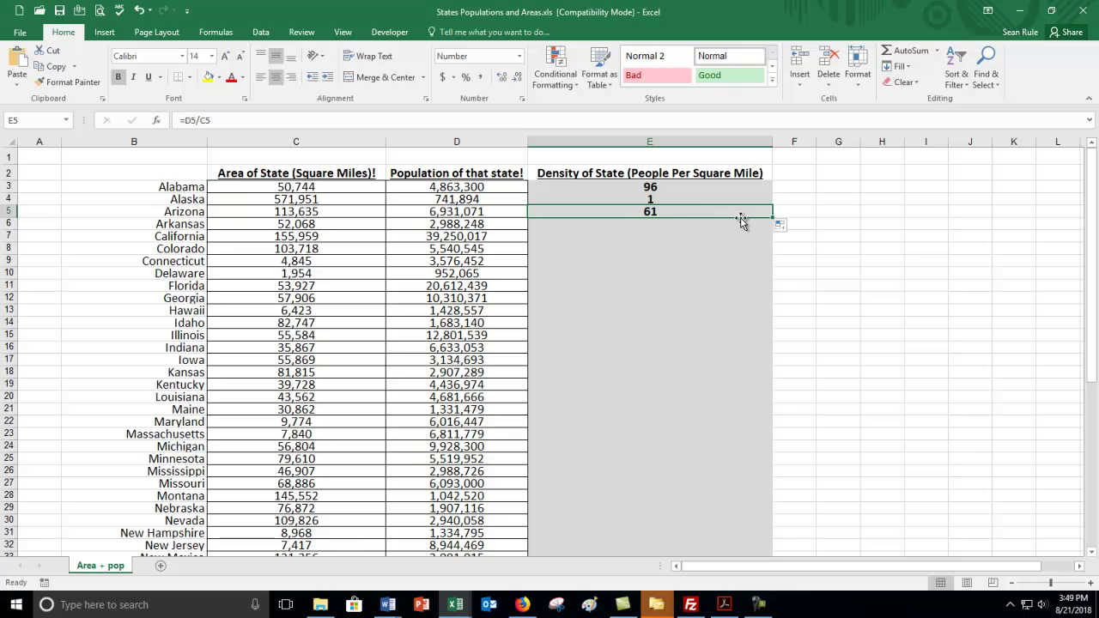
left_click_drag(770, 221, 731, 546)
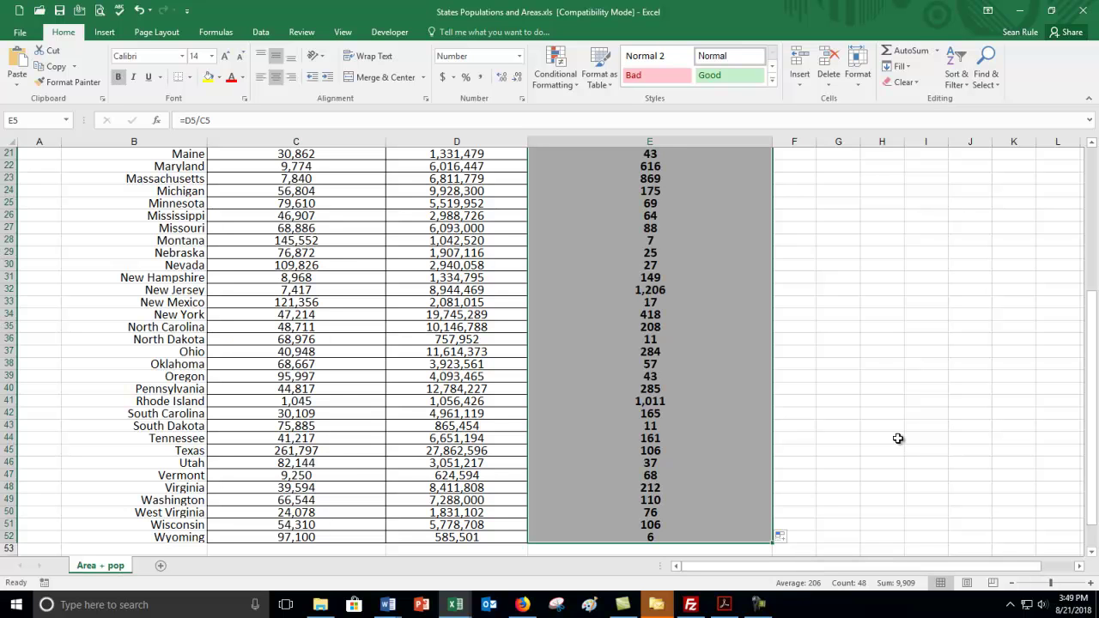
- Review the completed density column from Alabama's formula in E3 down to Wyoming's formula in E52
scroll(677, 432, "up", 7)
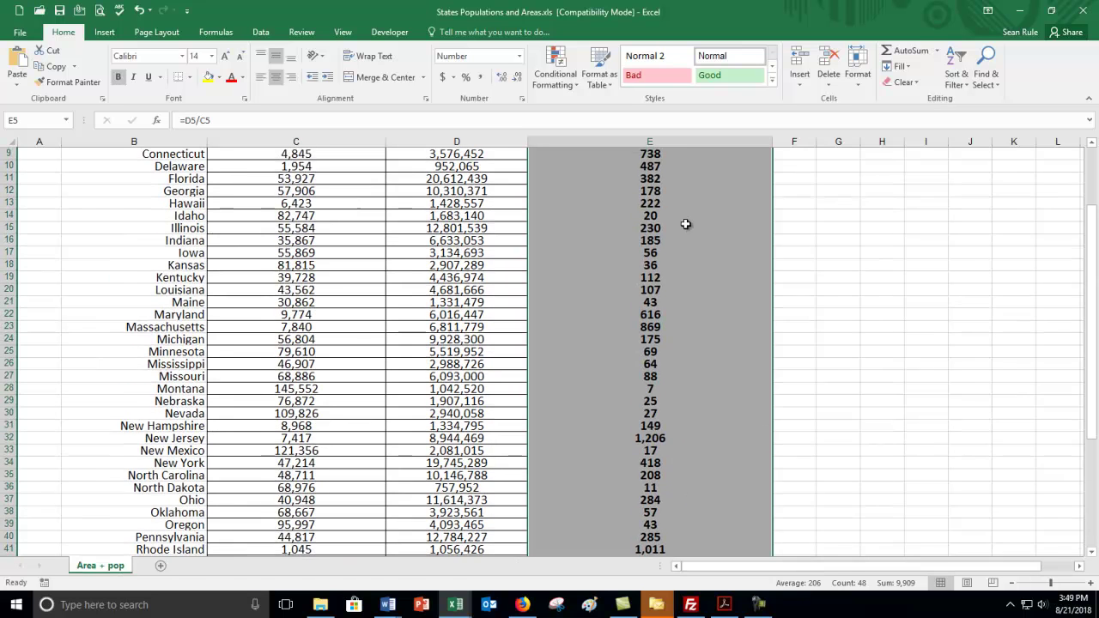
left_click(631, 190)
scroll(772, 441, "down", 12)
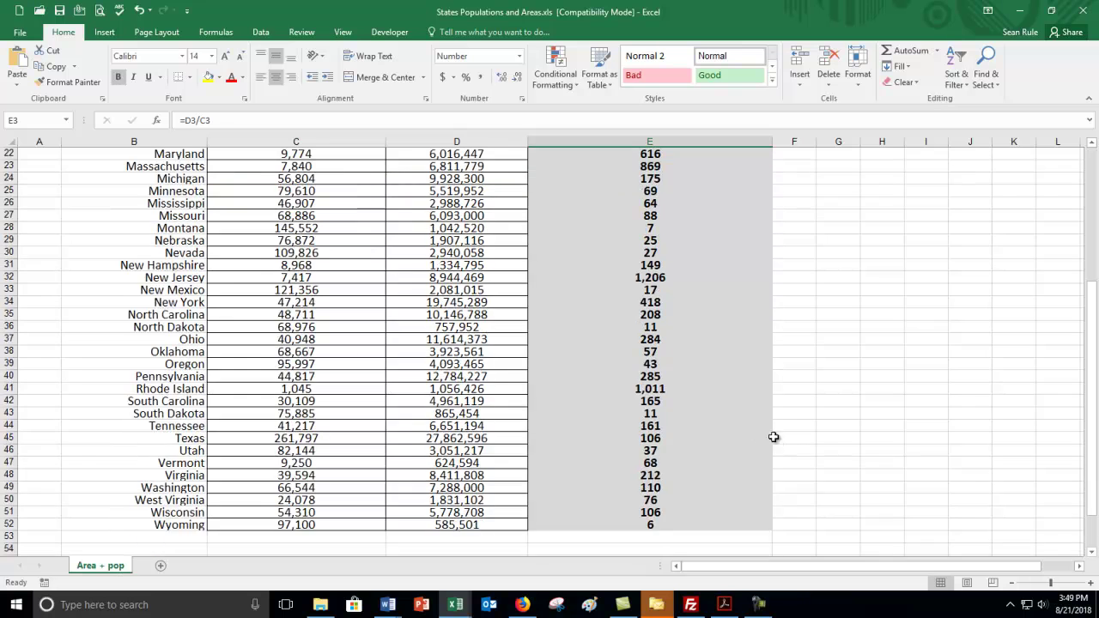
key("ctrl+Down")
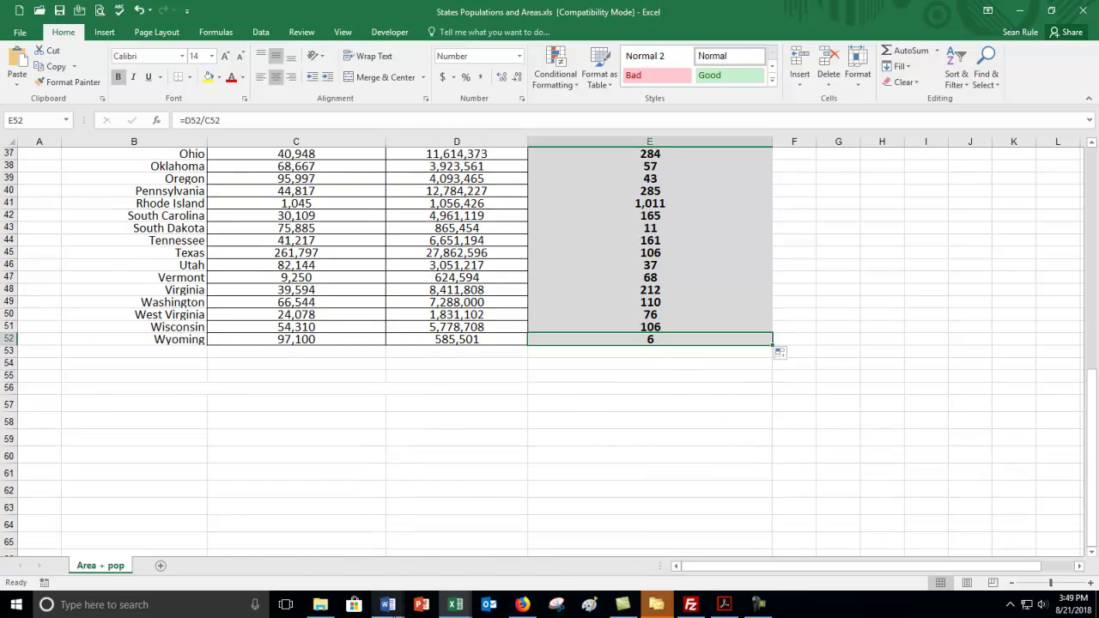
- Switch to the Homework 5 document in Word and point out the phrase "population-dense" in questions 3 and 4
left_click(387, 604)
left_click(396, 538)
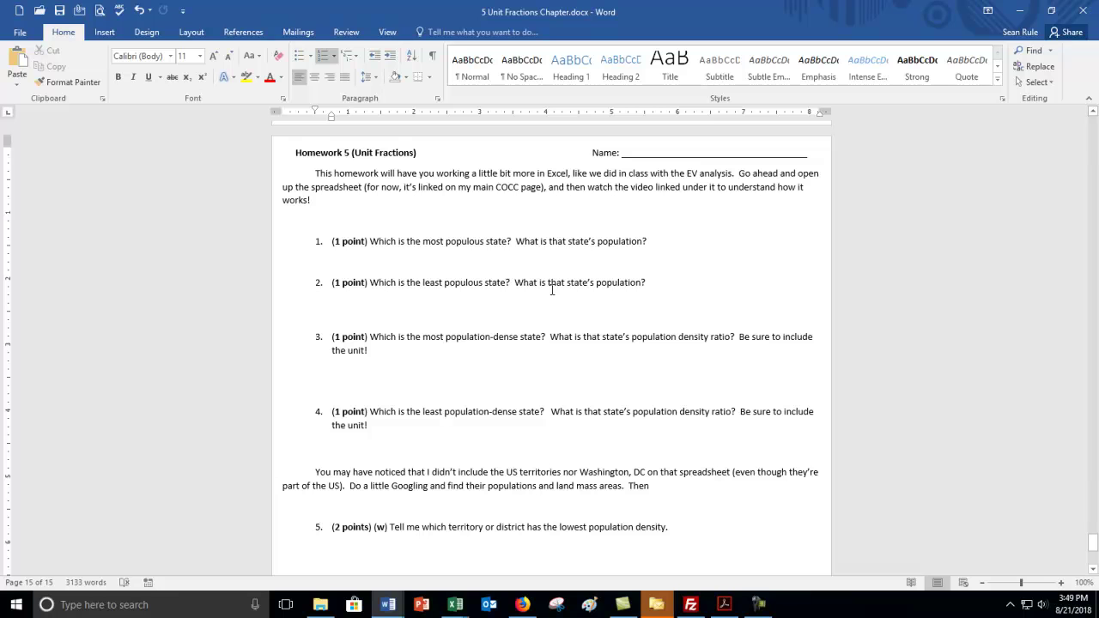
left_click_drag(448, 337, 518, 338)
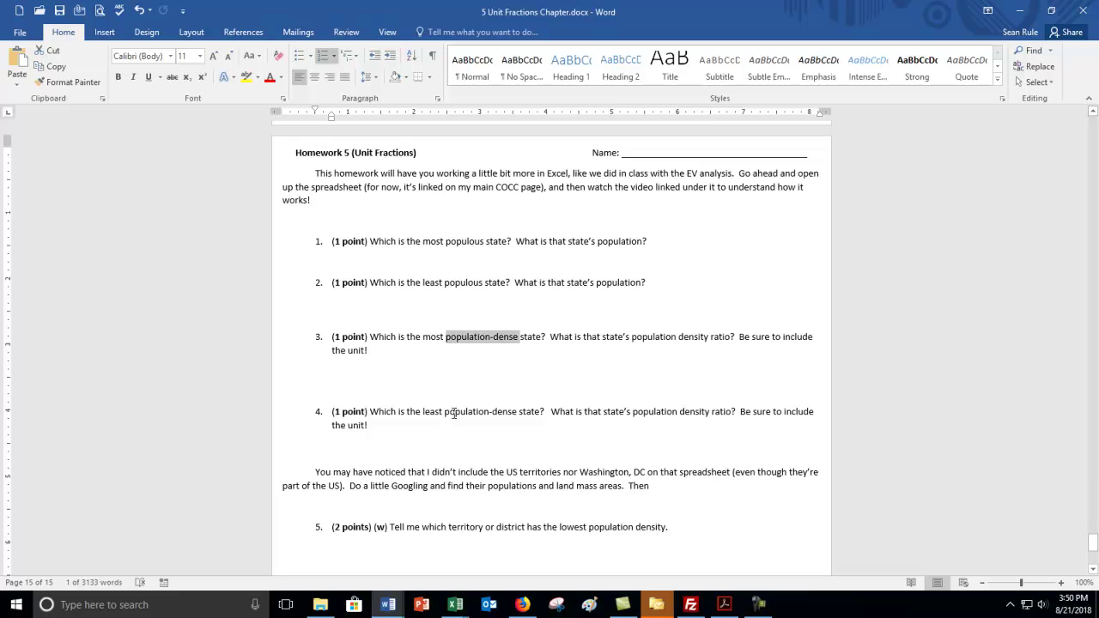
left_click_drag(445, 412, 515, 413)
left_click(540, 443)
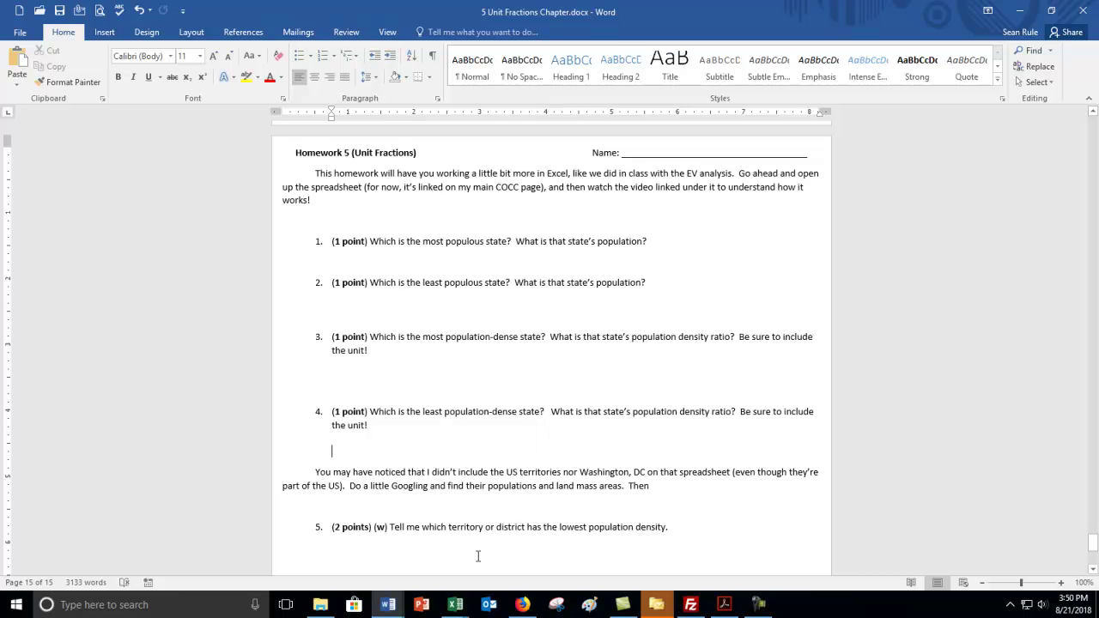
- Return to the states spreadsheet in Excel to look over the state list, and switch to the course page in Firefox
mouse_move(455, 605)
left_click(712, 546)
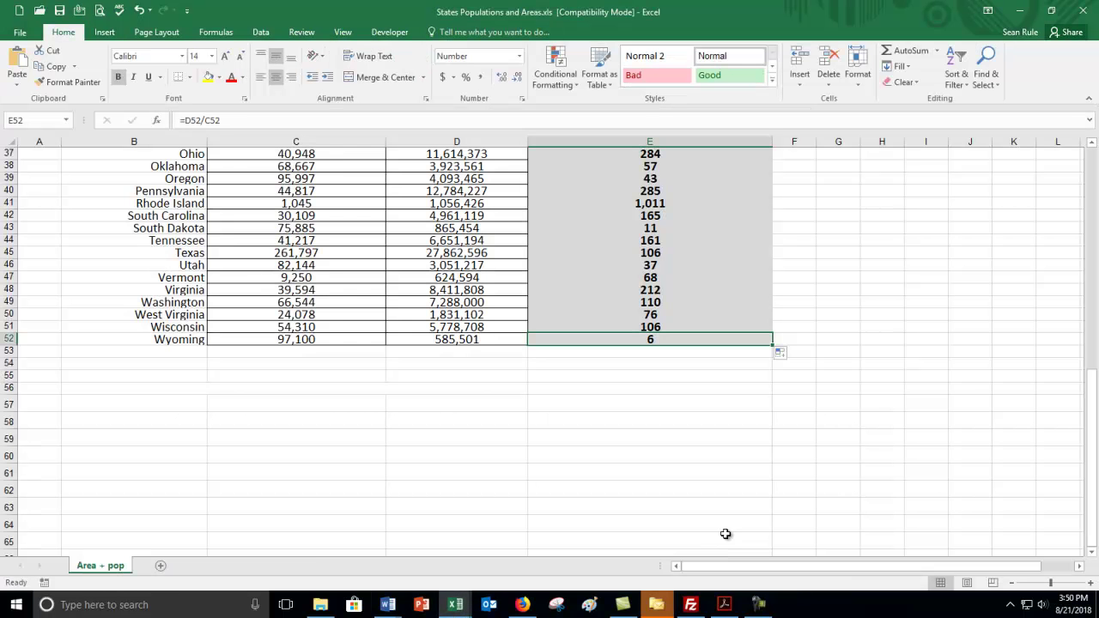
scroll(726, 532, "up", 12)
left_click(522, 605)
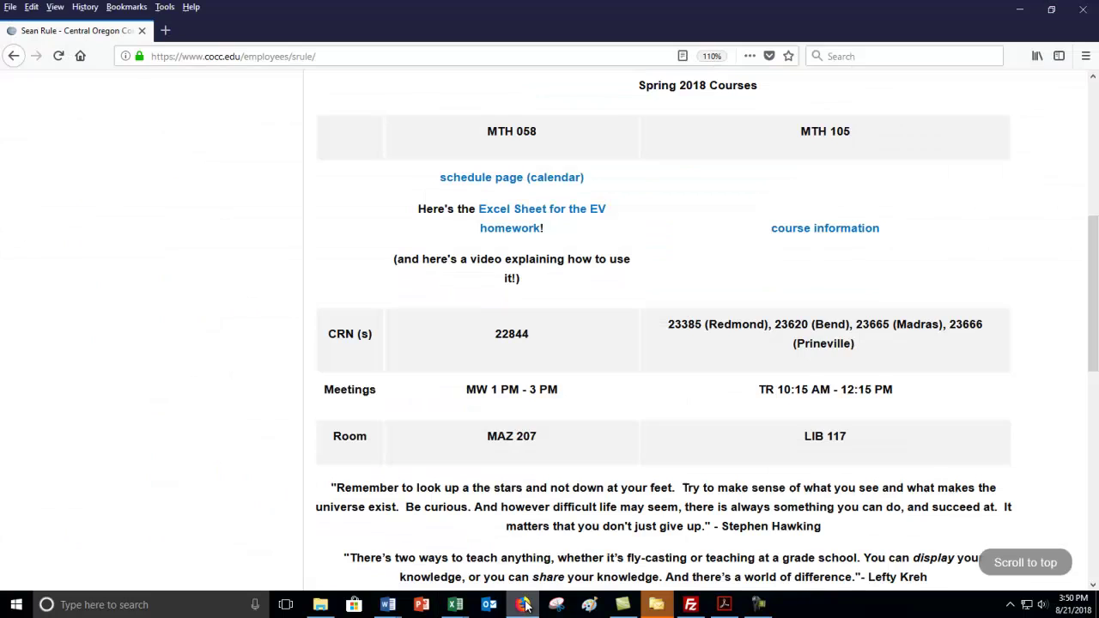